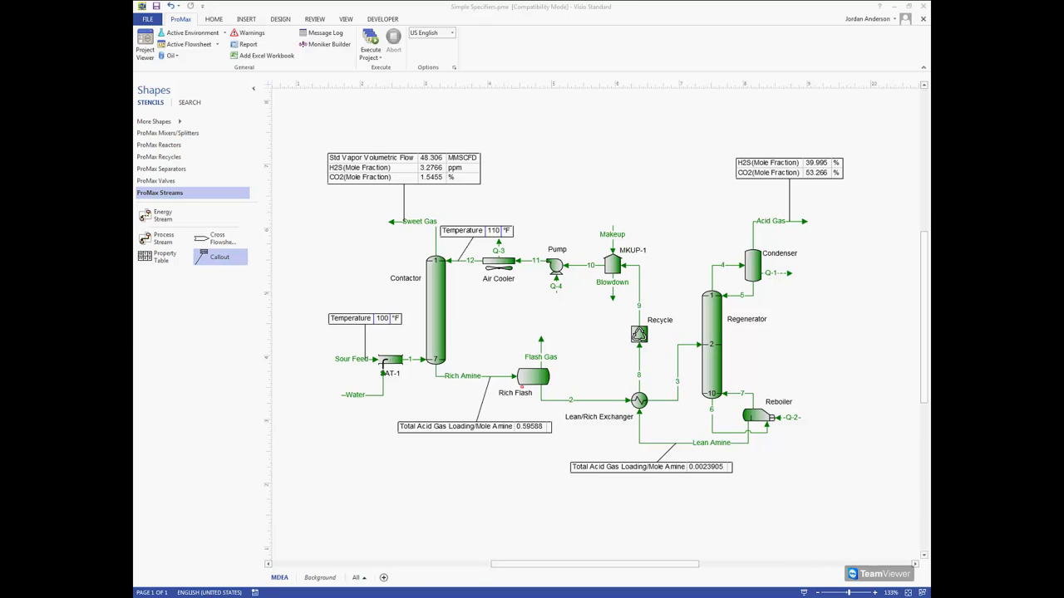
Open stream 12's property grid to review its values, then close it
{"action": "left_click", "coordinate": [361, 267]}
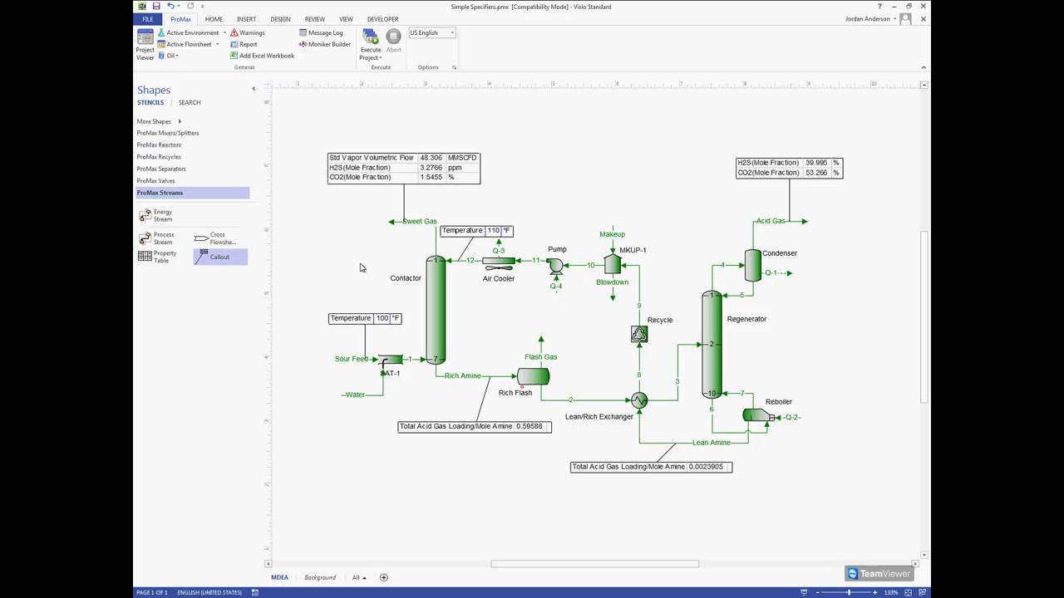
{"action": "scroll", "coordinate": [320, 245], "scroll_direction": "down", "scroll_amount": 1}
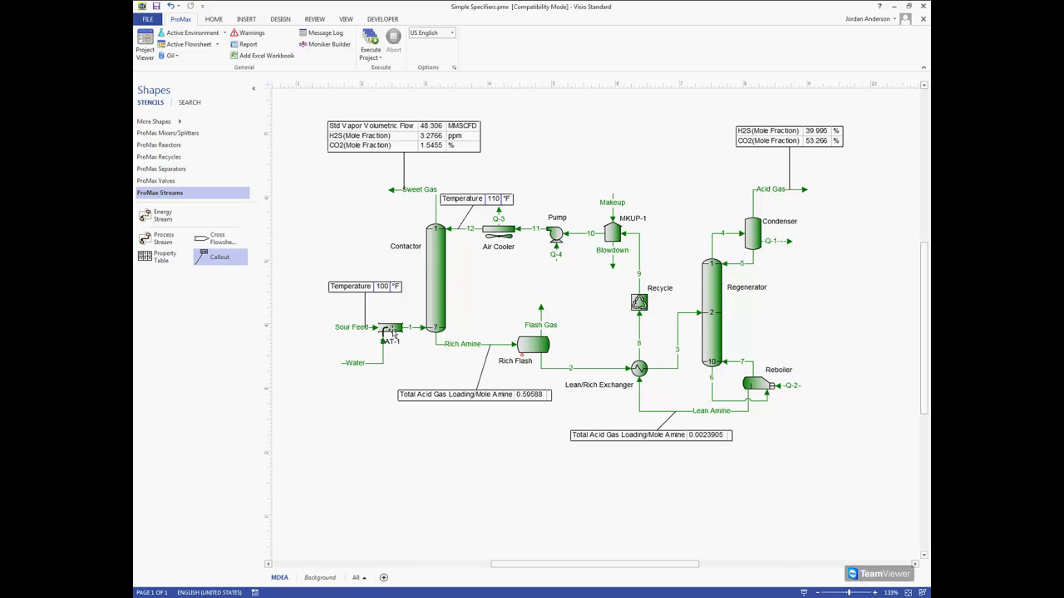
{"action": "mouse_move", "coordinate": [410, 333]}
{"action": "double_click", "coordinate": [470, 231]}
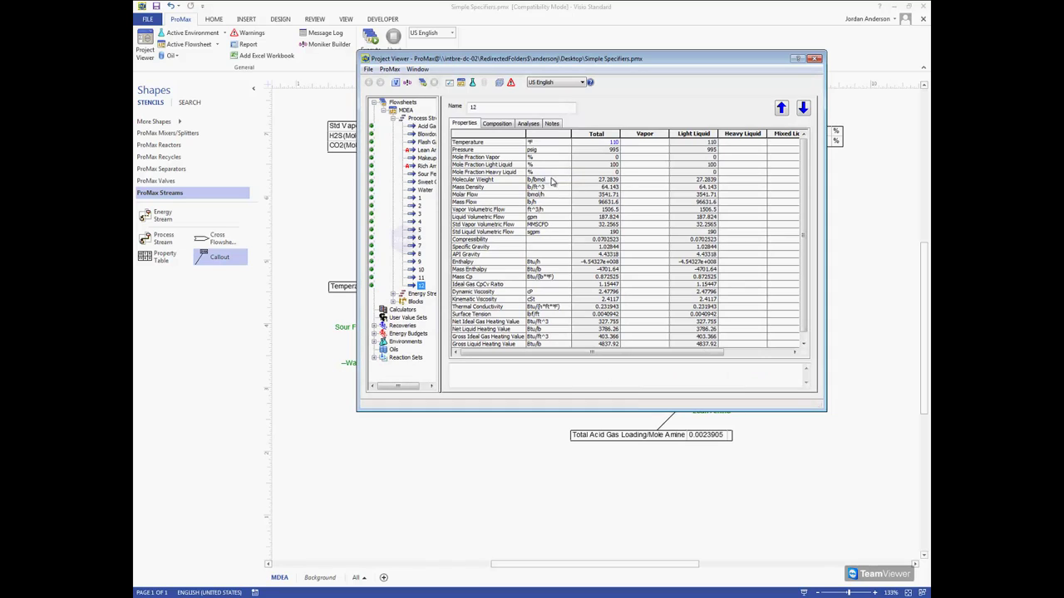
{"action": "scroll", "coordinate": [595, 148], "scroll_direction": "up", "scroll_amount": 3}
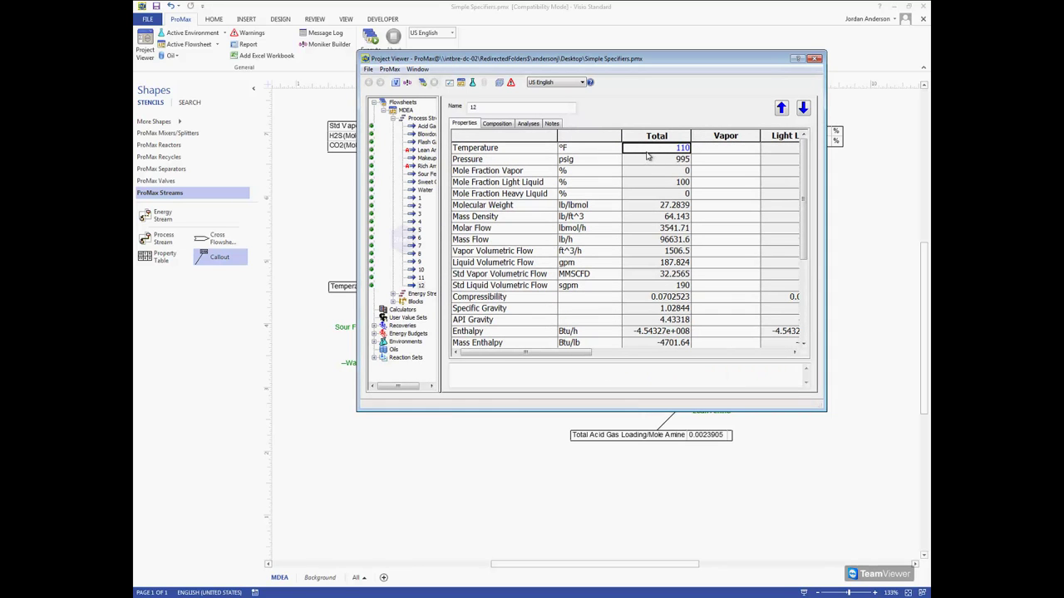
{"action": "left_click", "coordinate": [813, 60]}
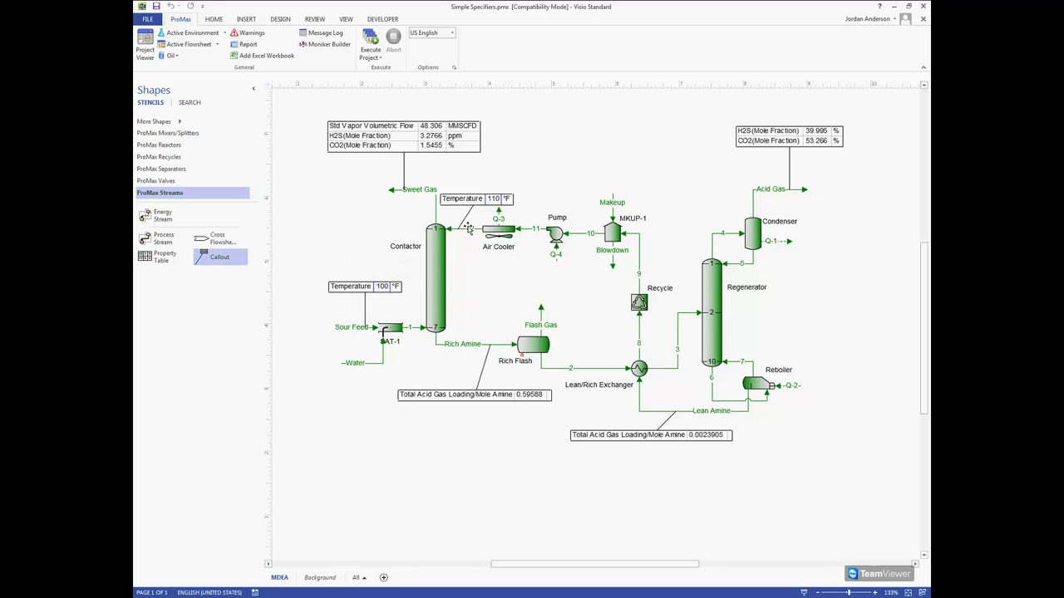
{"action": "mouse_move", "coordinate": [469, 229]}
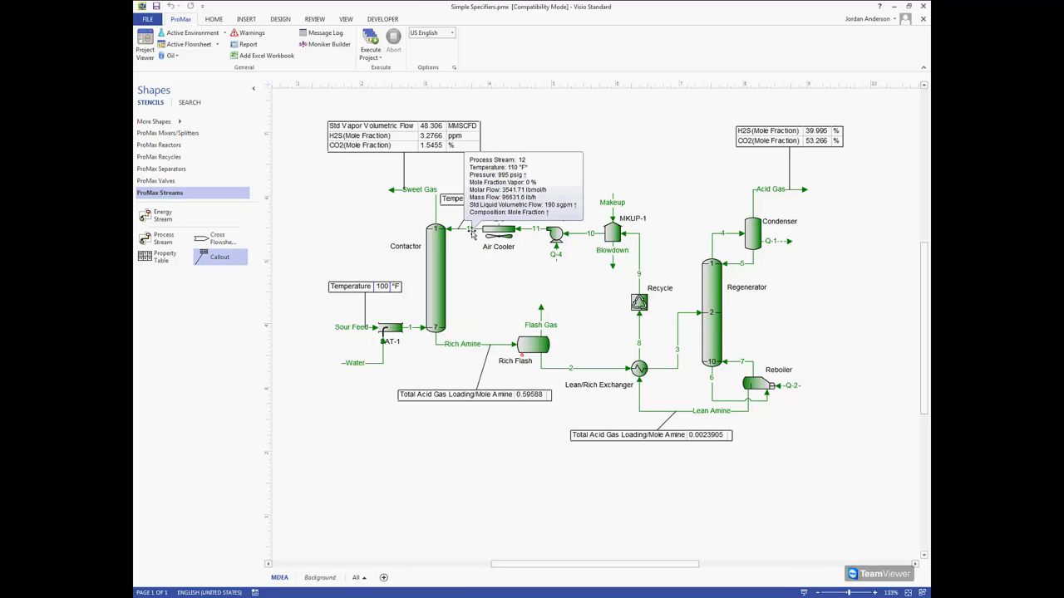
Create a simple specifier on stream 12's Temperature Total and rename it 'Amine T Specifier'
{"action": "double_click", "coordinate": [472, 234]}
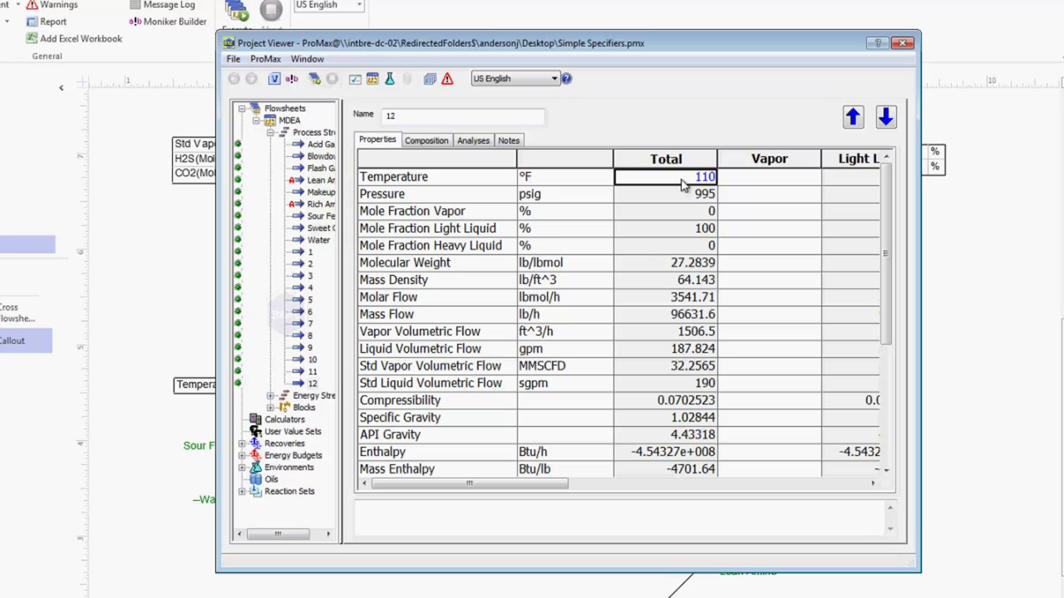
{"action": "right_click", "coordinate": [681, 183]}
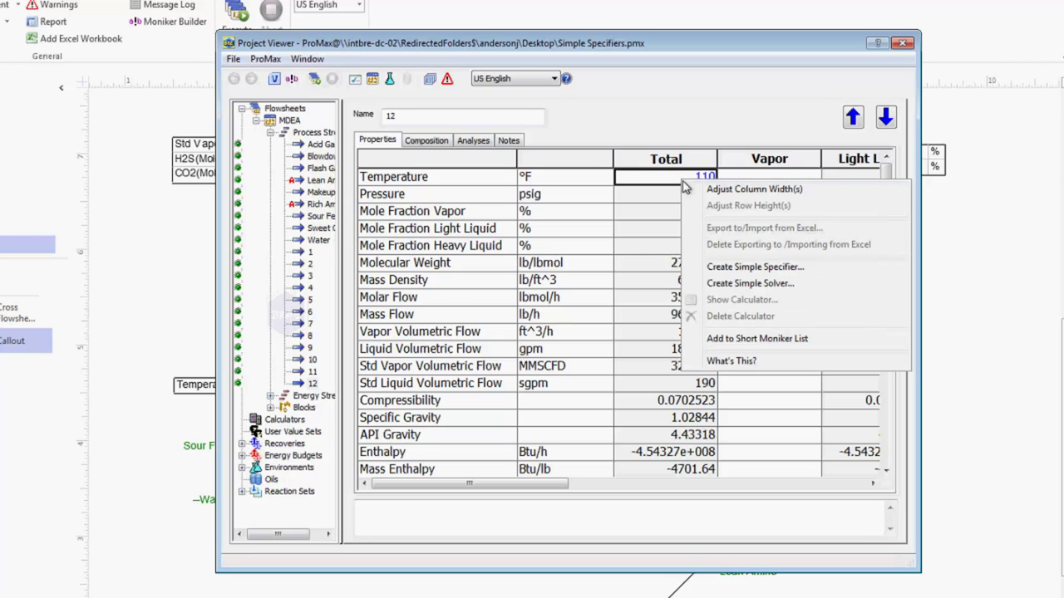
{"action": "left_click", "coordinate": [773, 272]}
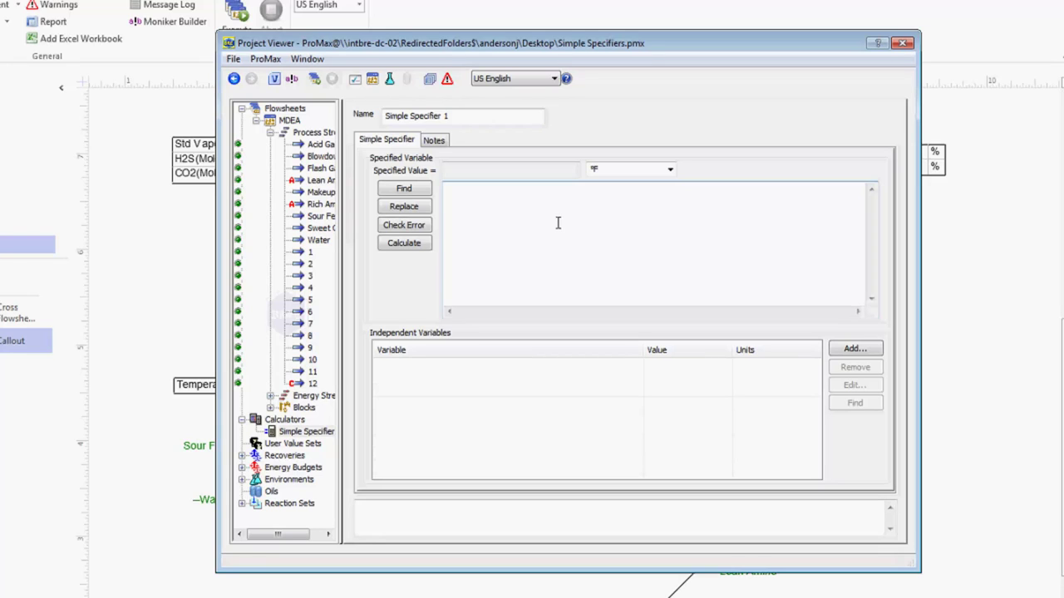
{"action": "left_click", "coordinate": [496, 116]}
{"action": "left_click_drag", "start_coordinate": [493, 116], "coordinate": [375, 115]}
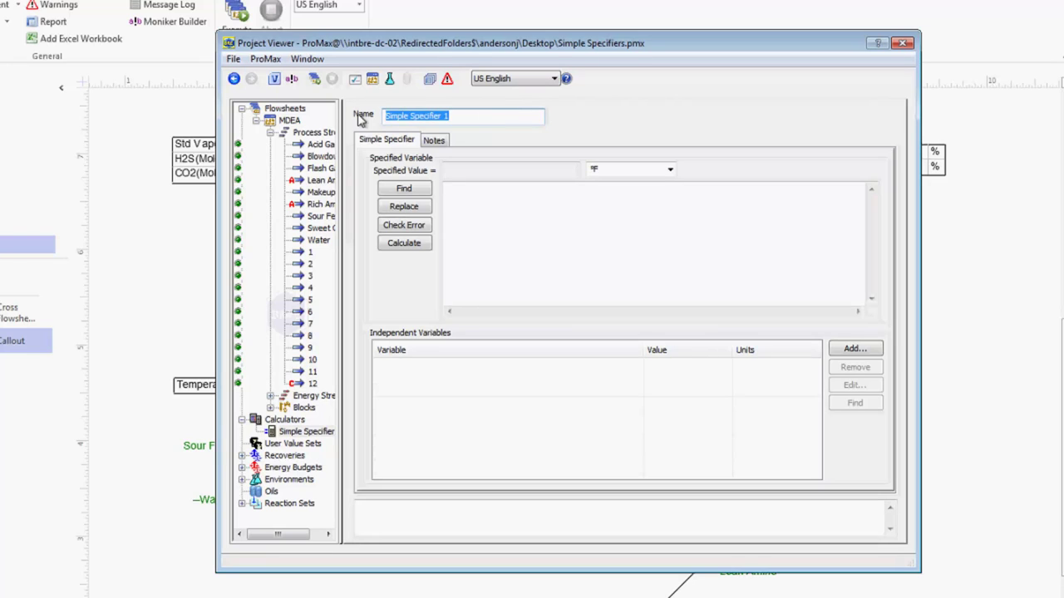
{"action": "type", "text": "Amine "}
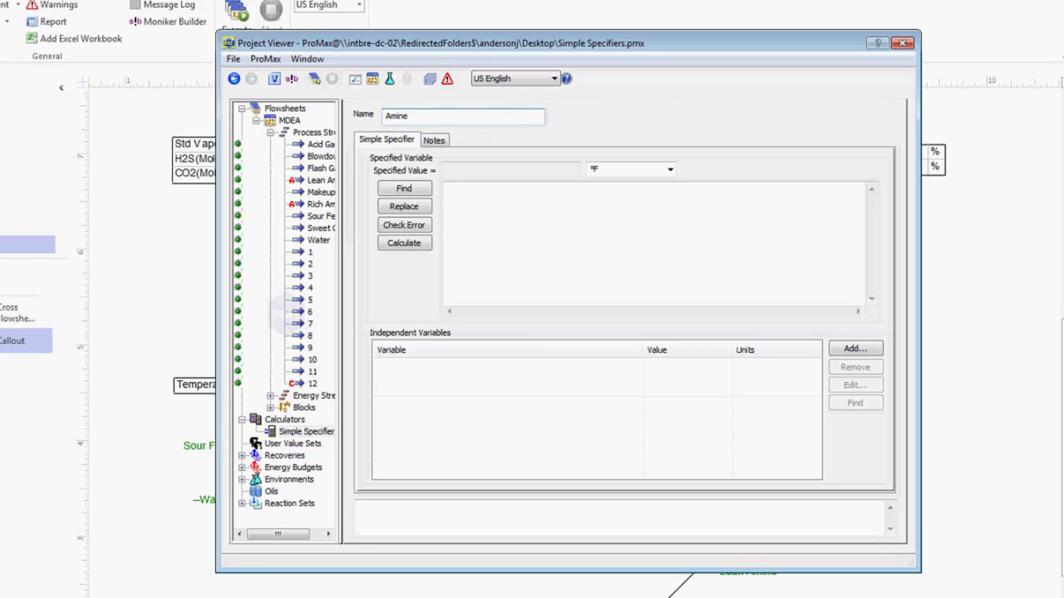
{"action": "type", "text": "T Specifier"}
{"action": "key", "text": "Tab"}
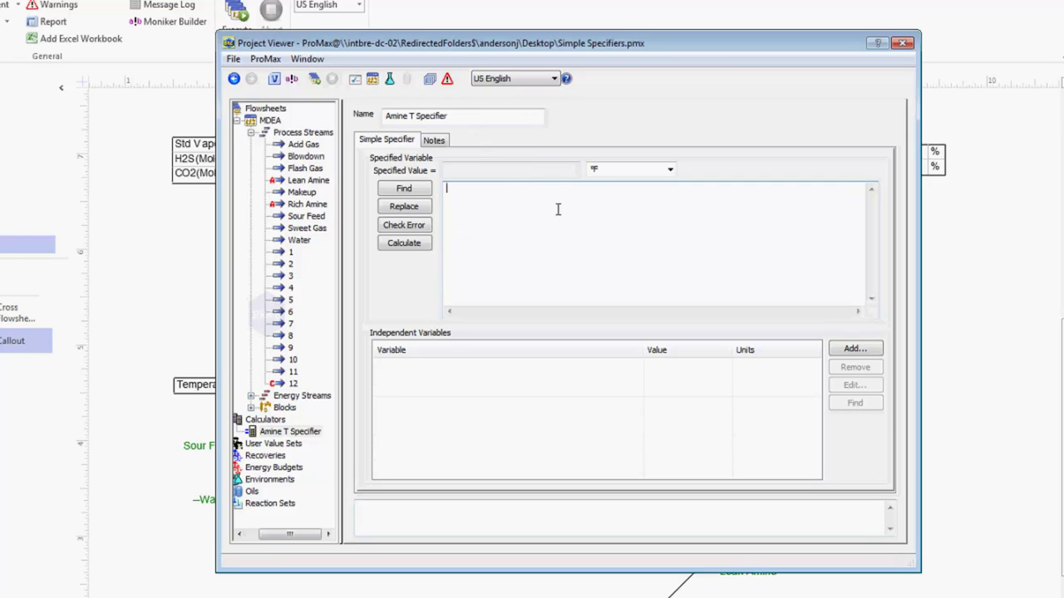
Type GasT+10 into the Amine T Specifier's expression box
{"action": "left_click", "coordinate": [606, 270]}
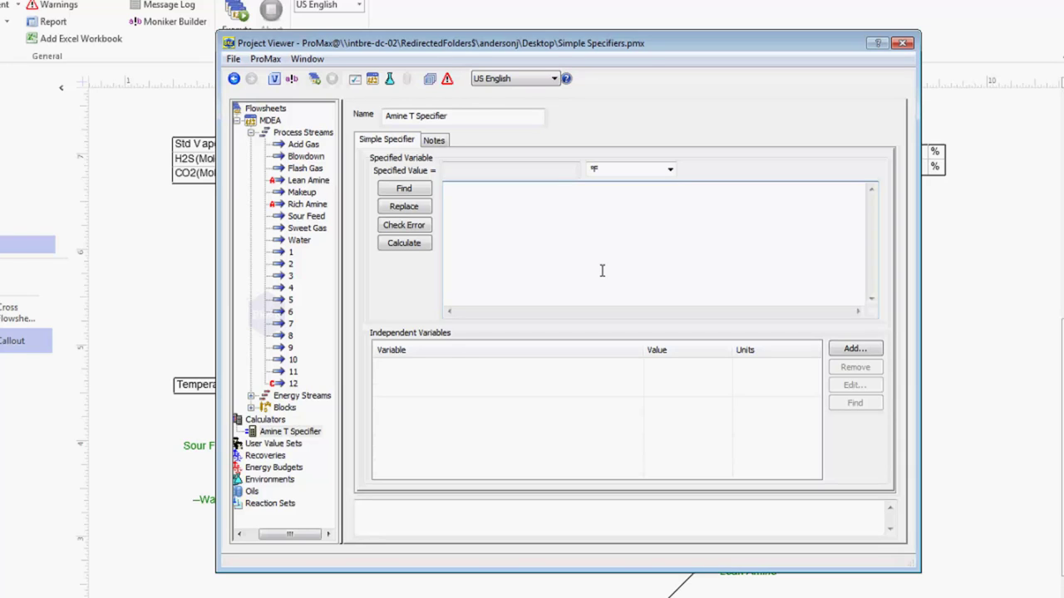
{"action": "type", "text": "Gas"}
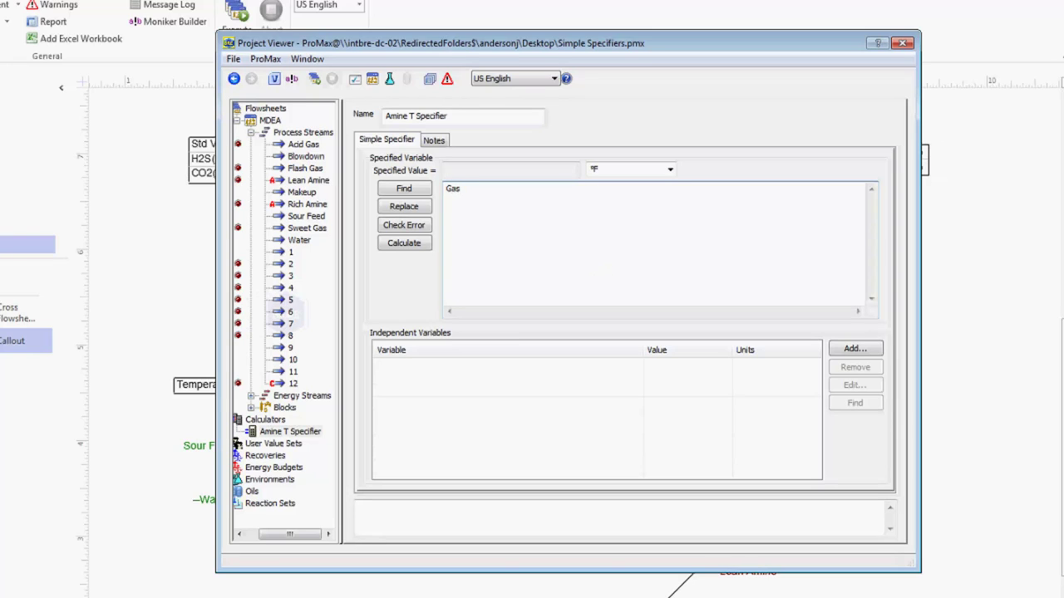
{"action": "type", "text": "T+10"}
Start adding an independent variable and locate the Sour Feed stream under the MDEA flowsheet
{"action": "left_click", "coordinate": [855, 349]}
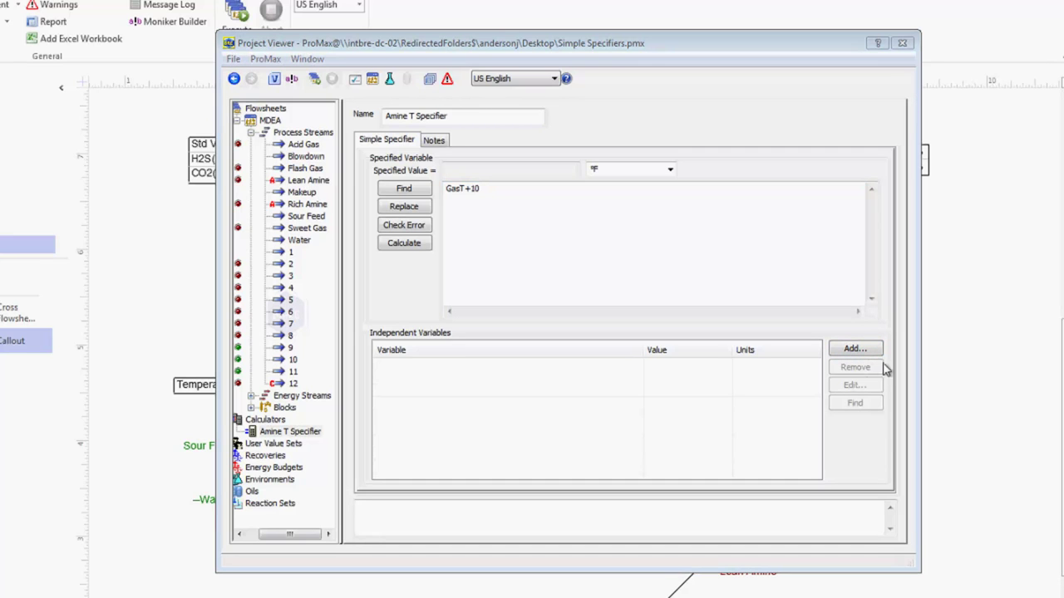
{"action": "left_click_drag", "start_coordinate": [935, 129], "coordinate": [775, 251]}
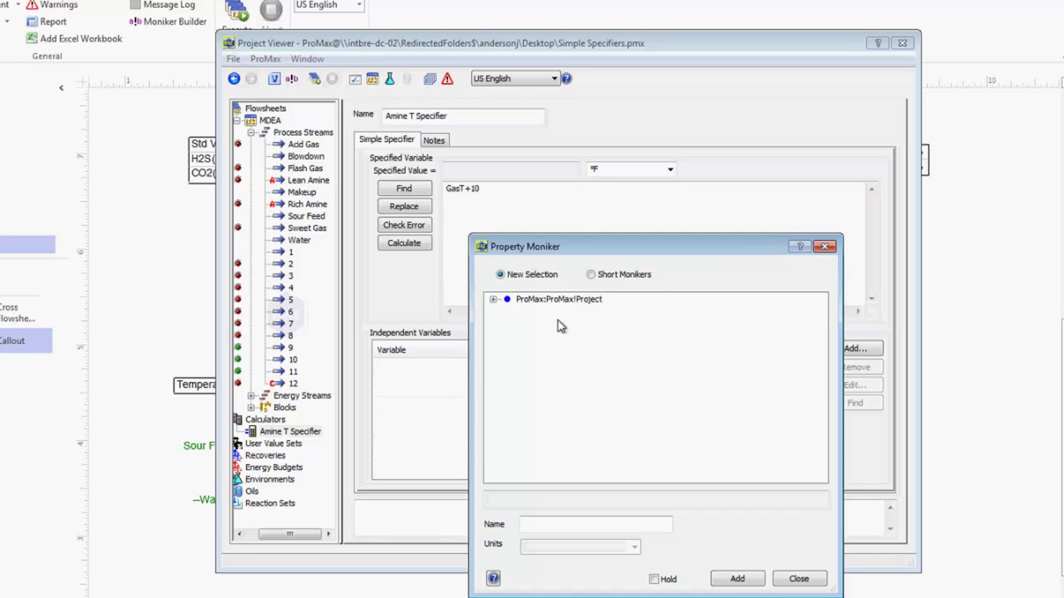
{"action": "left_click", "coordinate": [493, 300]}
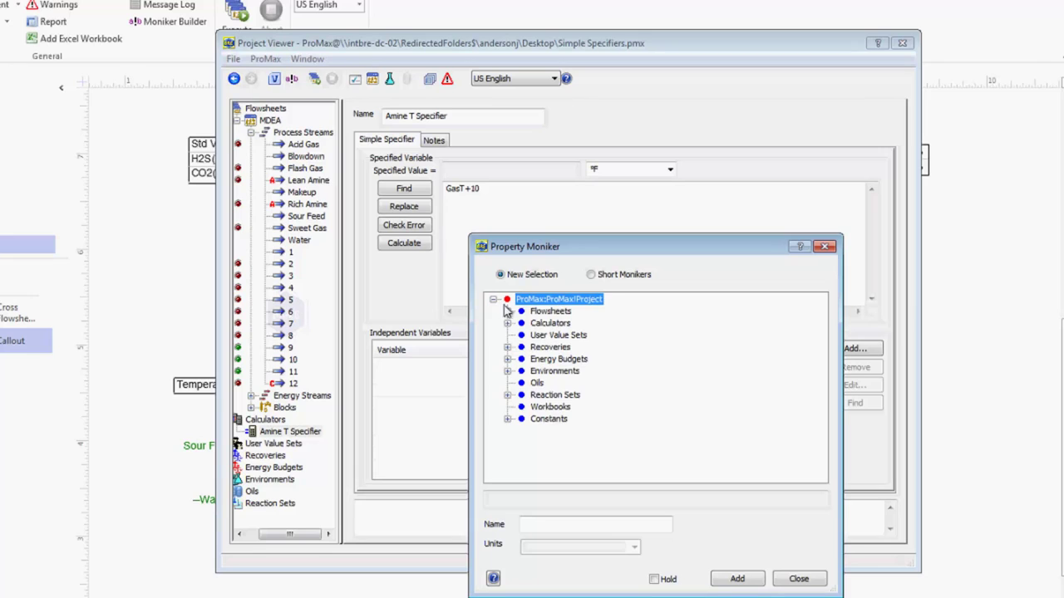
{"action": "left_click", "coordinate": [507, 312]}
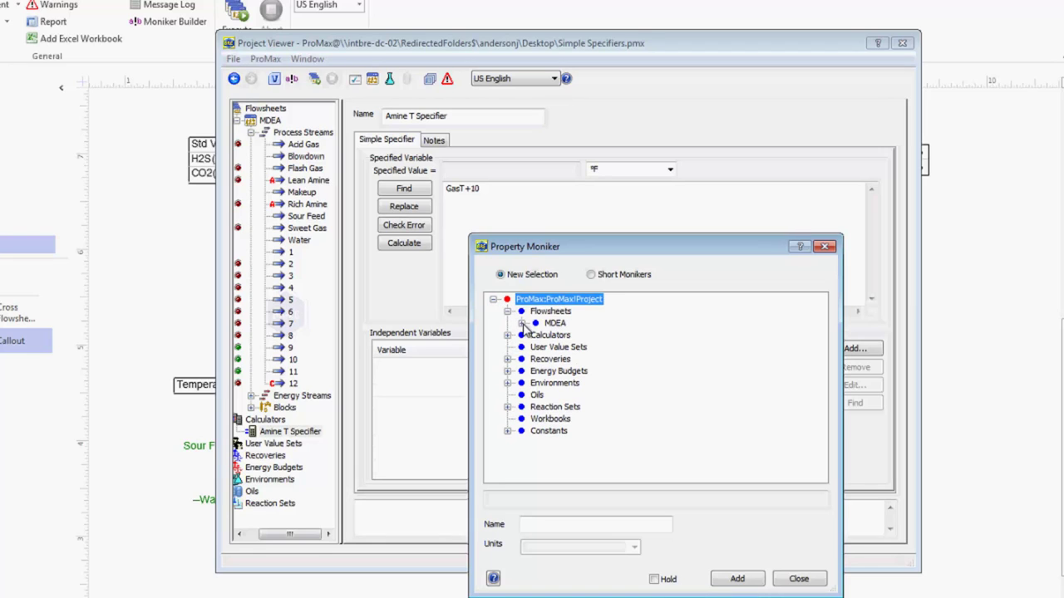
{"action": "left_click", "coordinate": [521, 323]}
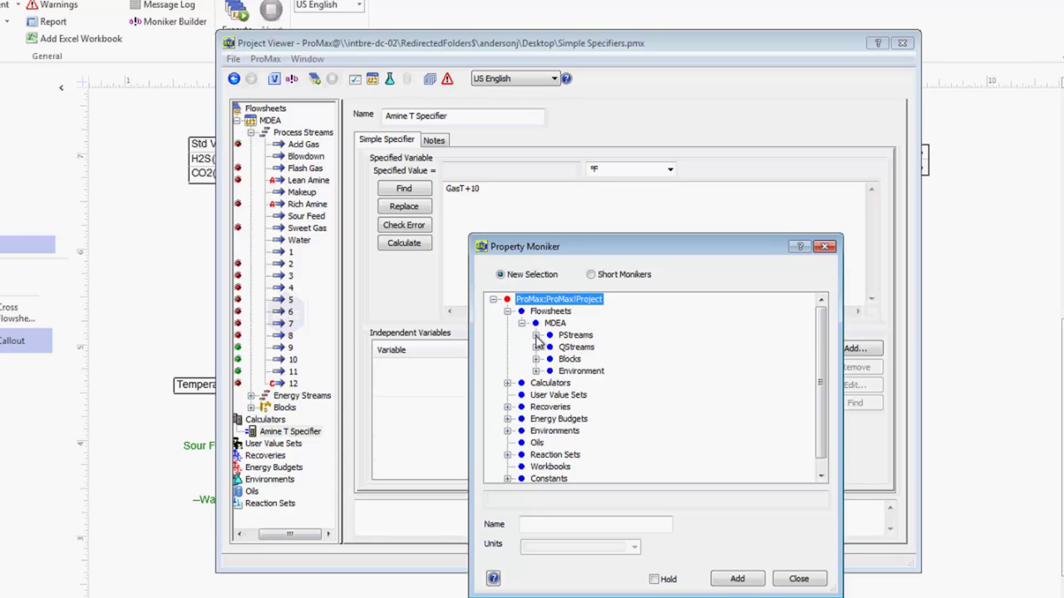
{"action": "left_click", "coordinate": [536, 334]}
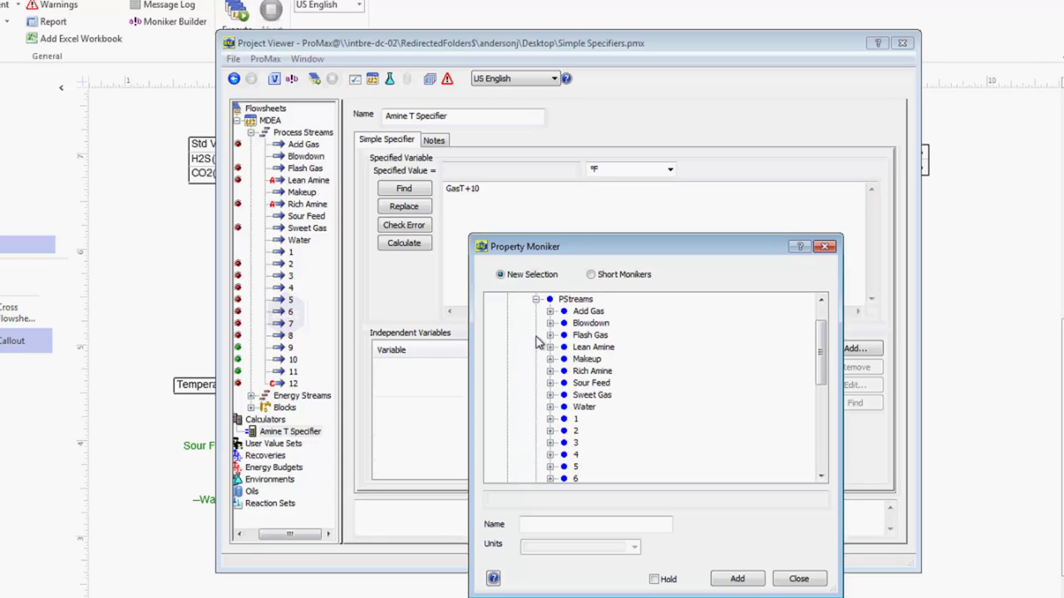
{"action": "left_click", "coordinate": [591, 384]}
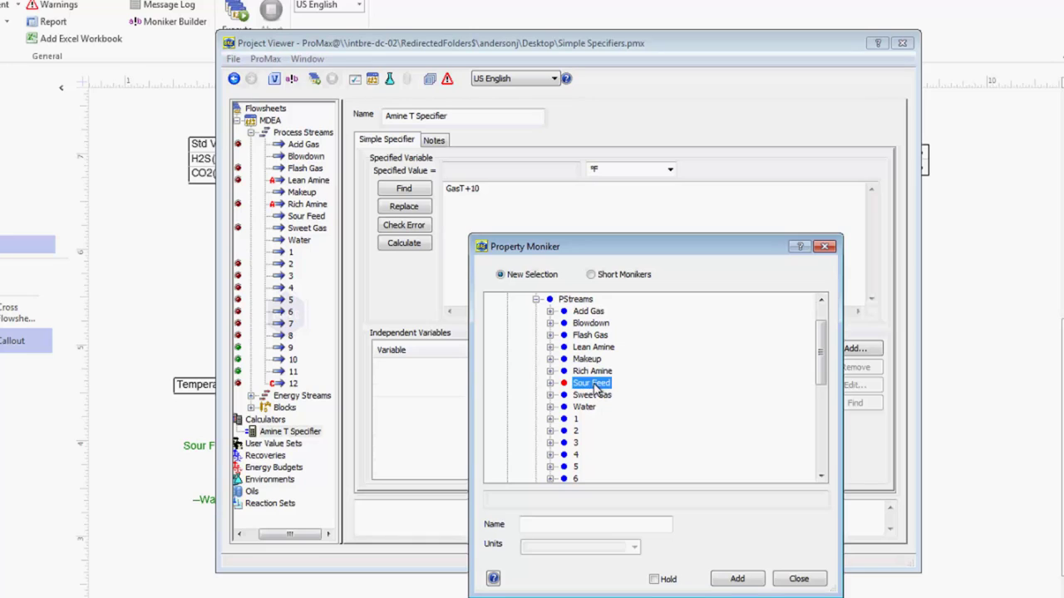
Select Sour Feed's Total-phase Temperature property and move to the variable Name field
{"action": "left_click", "coordinate": [550, 383]}
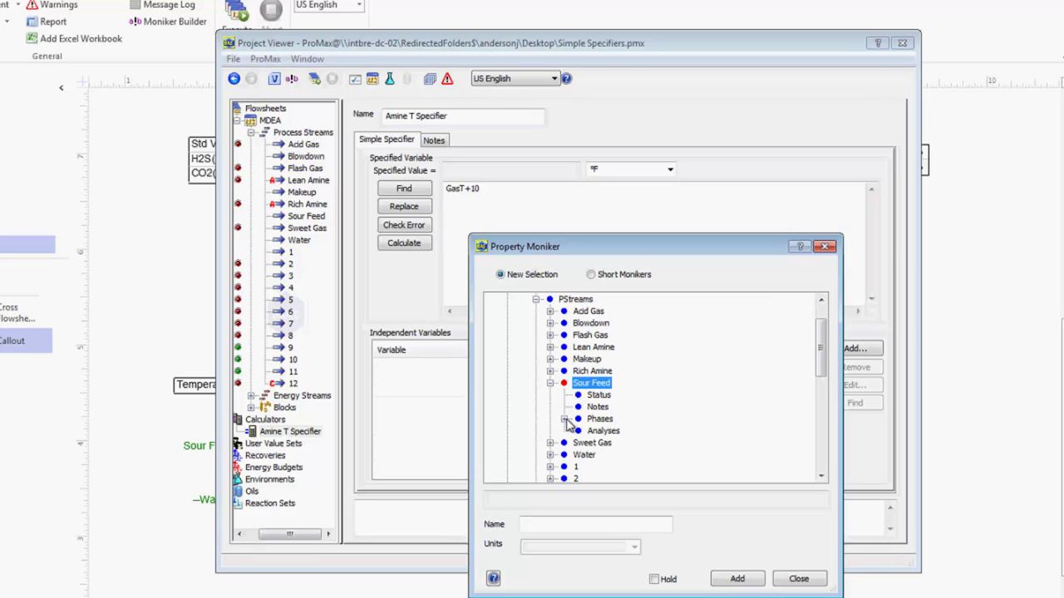
{"action": "left_click", "coordinate": [565, 420]}
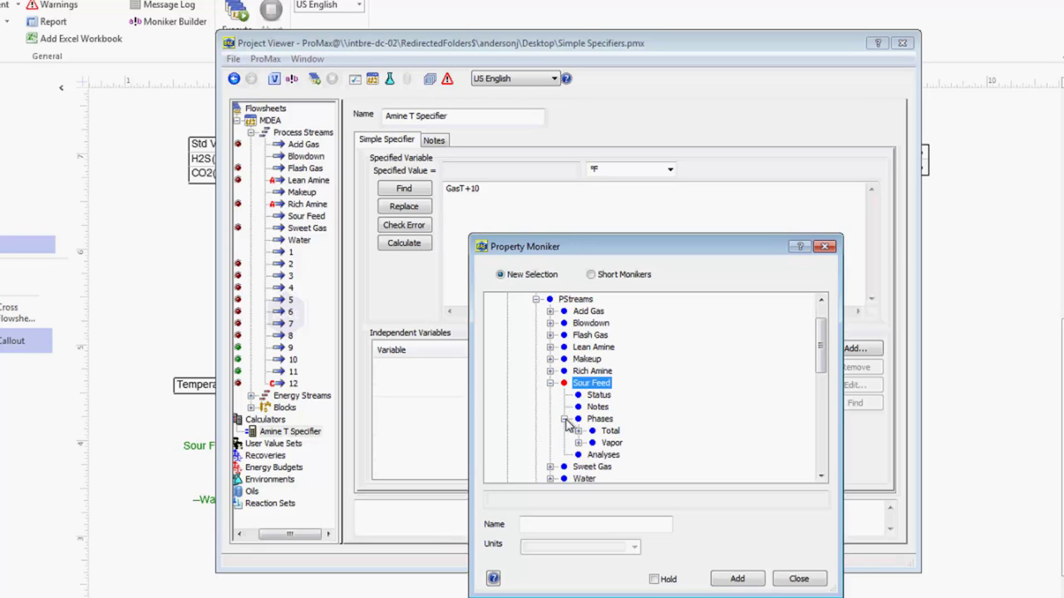
{"action": "left_click", "coordinate": [579, 432]}
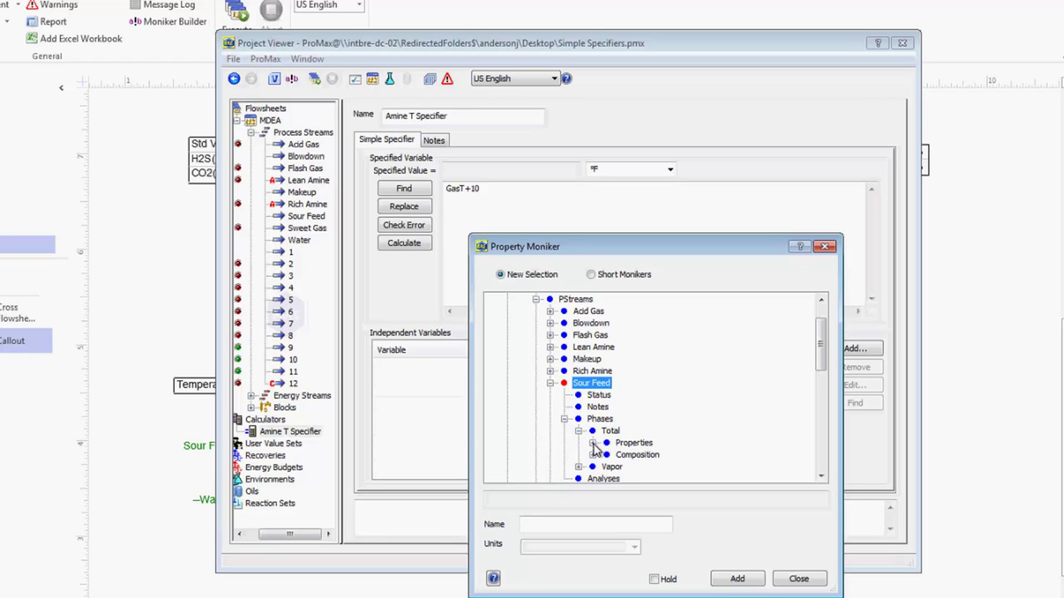
{"action": "left_click", "coordinate": [592, 443]}
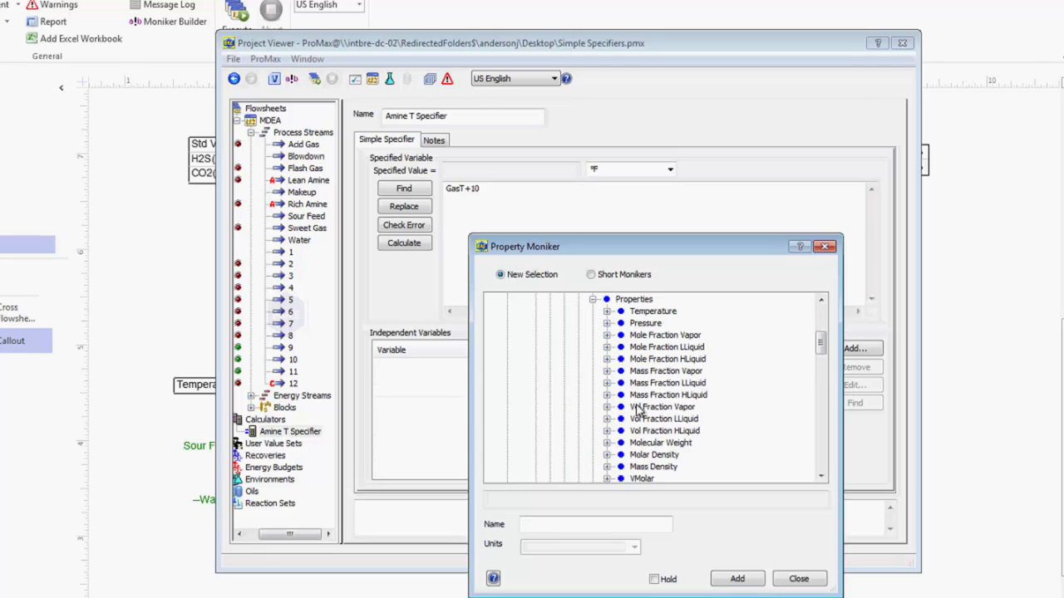
{"action": "left_click", "coordinate": [669, 314]}
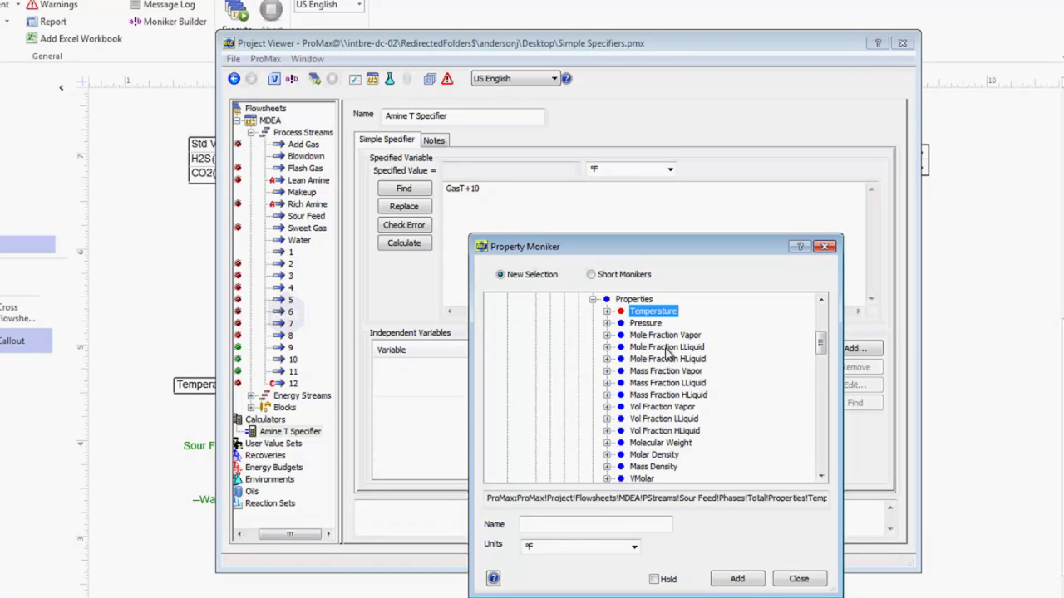
{"action": "left_click", "coordinate": [608, 312]}
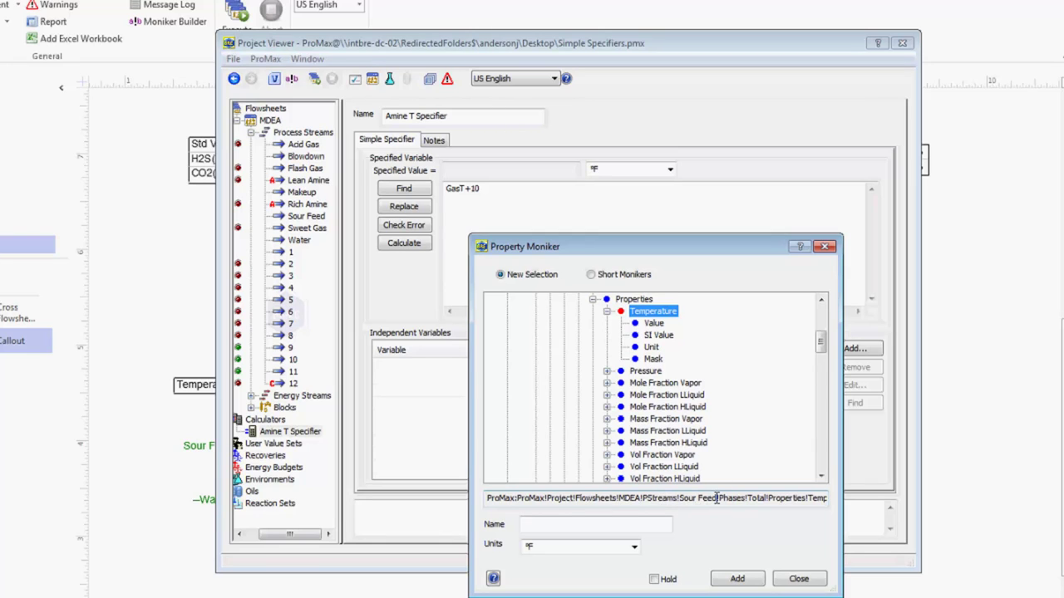
{"action": "left_click", "coordinate": [629, 525]}
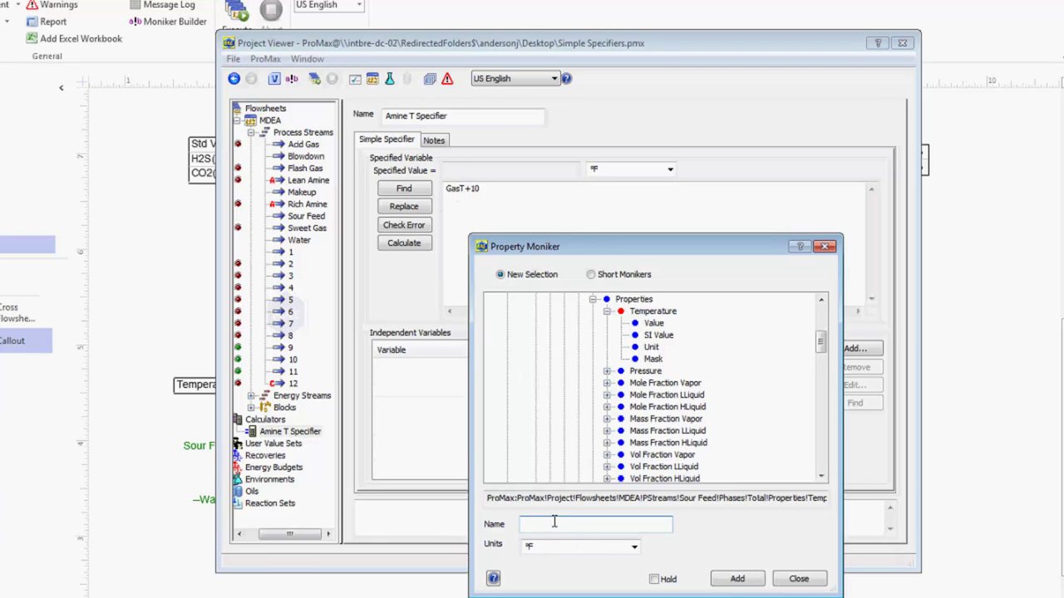
Add Sour Feed's temperature as independent variable GasT (100 °F) and dismiss its path popup
{"action": "type", "text": "Gjas"}
{"action": "left_click", "coordinate": [742, 581]}
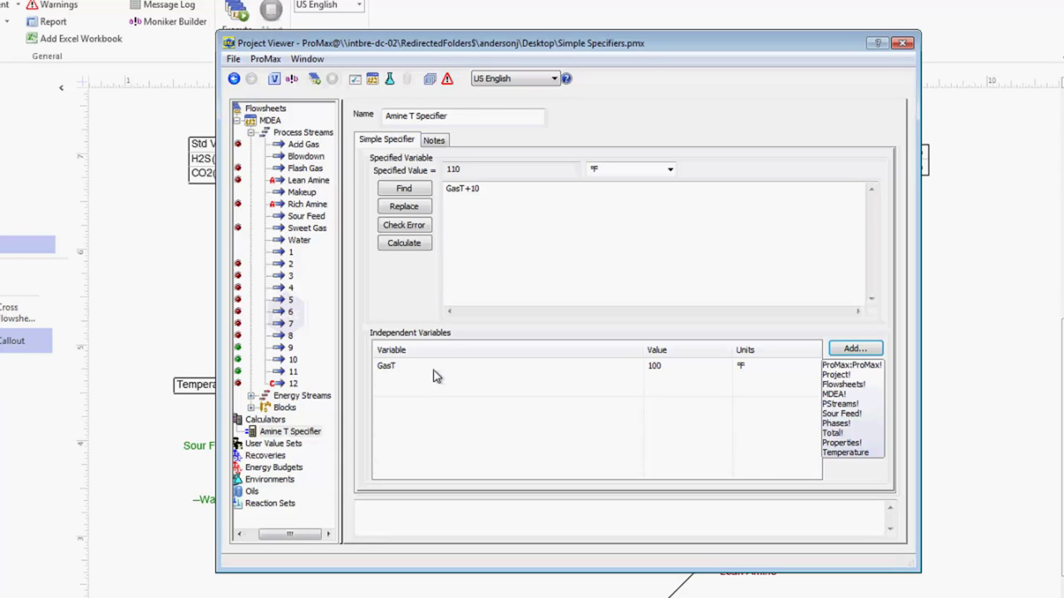
{"action": "left_click", "coordinate": [456, 230]}
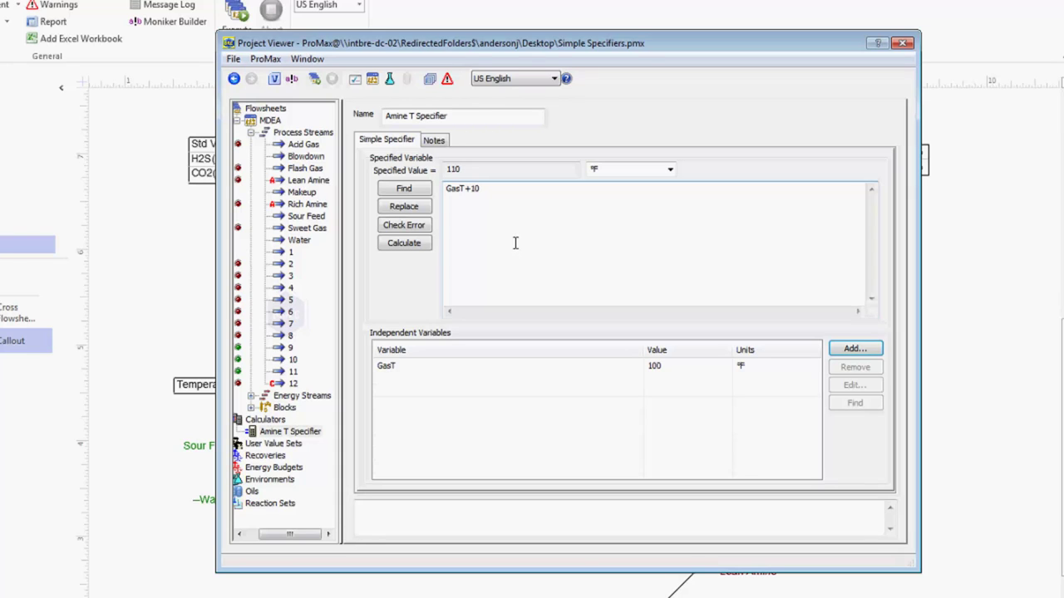
{"action": "mouse_move", "coordinate": [498, 374]}
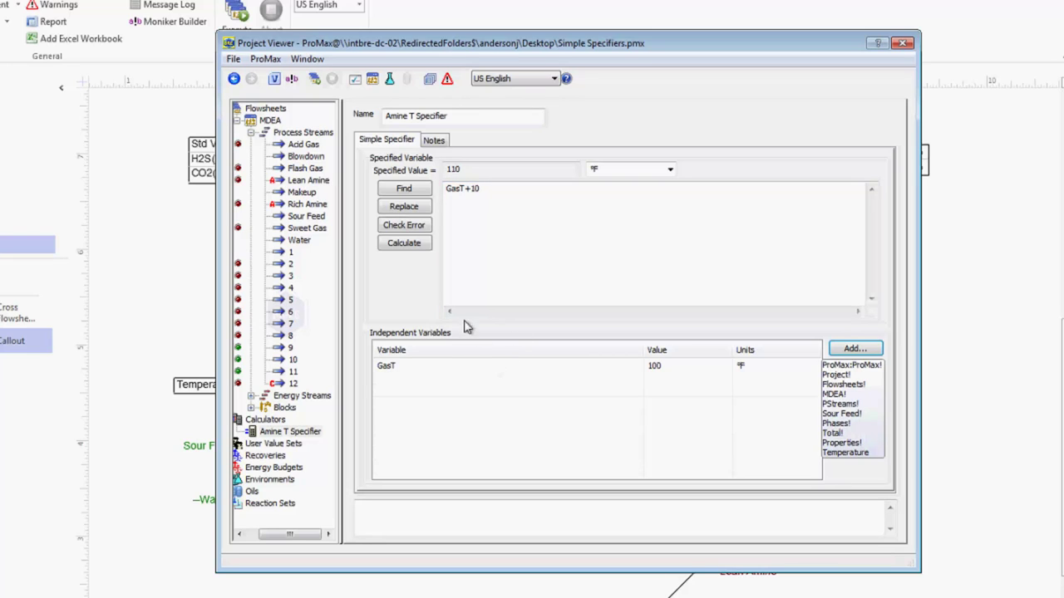
{"action": "left_click", "coordinate": [459, 208]}
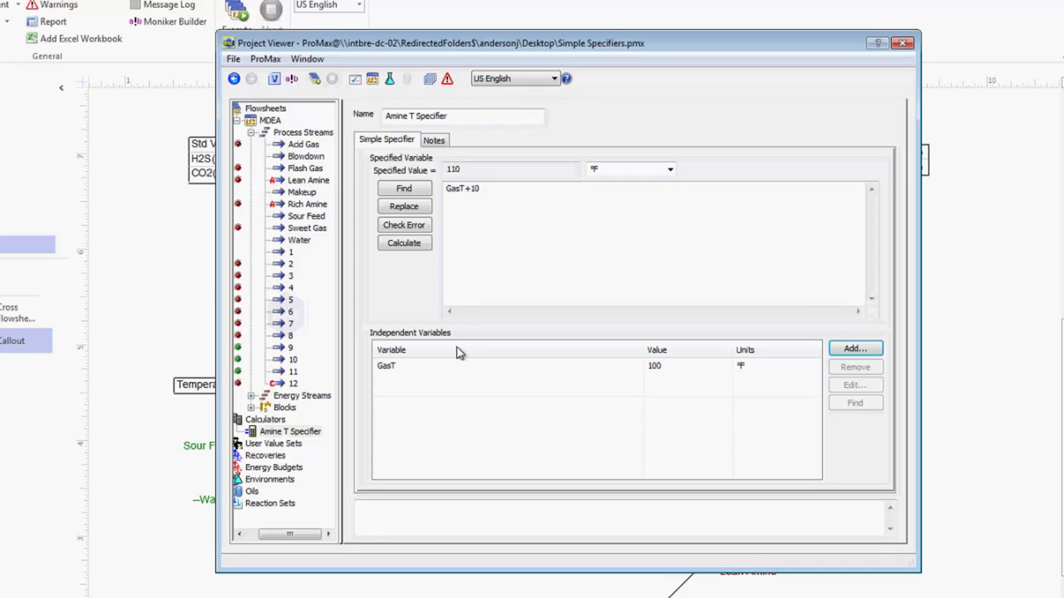
Change the expression's GasT to lowercase Gast and run the error check
{"action": "left_click", "coordinate": [466, 190]}
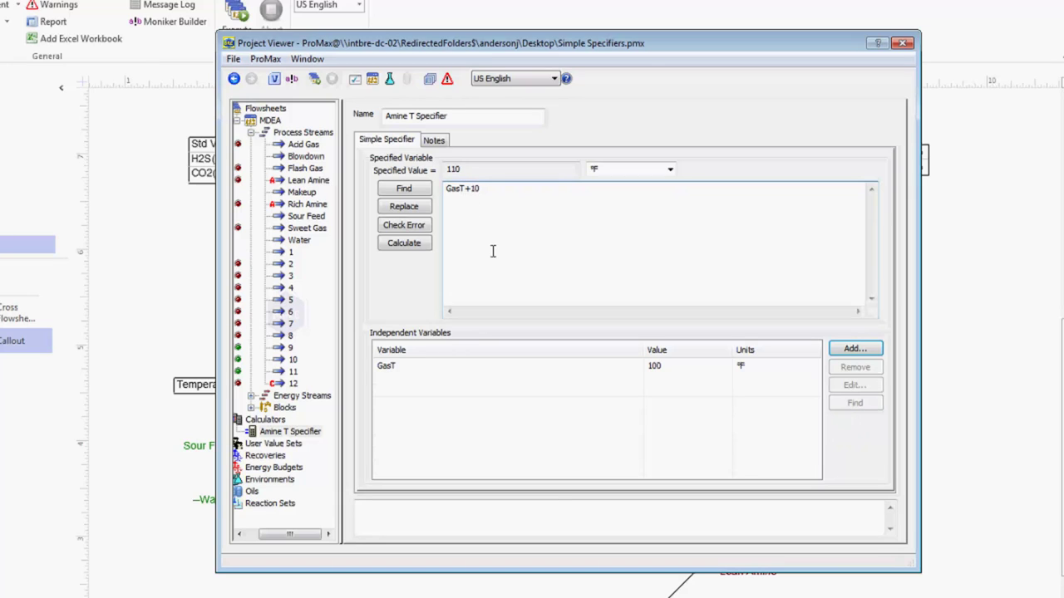
{"action": "key", "text": "BackSpace"}
{"action": "type", "text": "t"}
{"action": "left_click", "coordinate": [420, 229]}
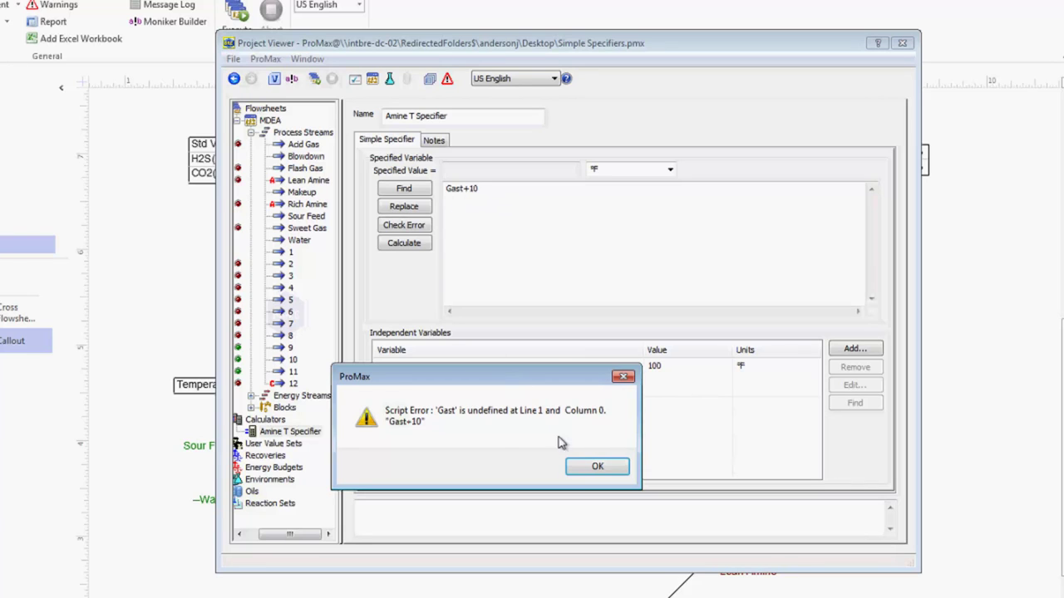
Dismiss the 'Gast' undefined error, restore GasT+10, and confirm it reports no syntax error
{"action": "left_click", "coordinate": [610, 467]}
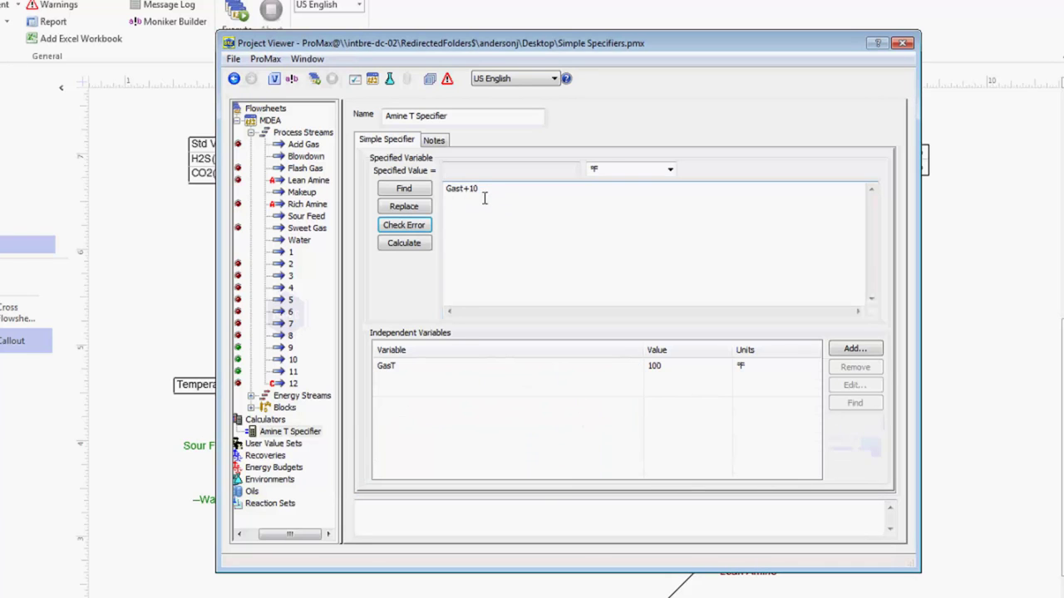
{"action": "mouse_move", "coordinate": [394, 375]}
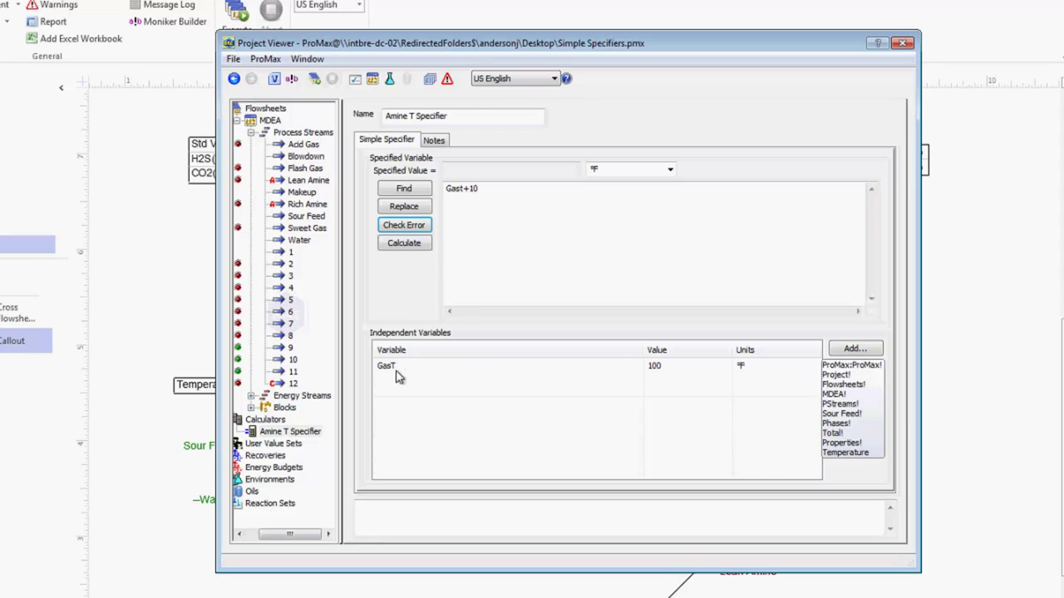
{"action": "left_click", "coordinate": [448, 260]}
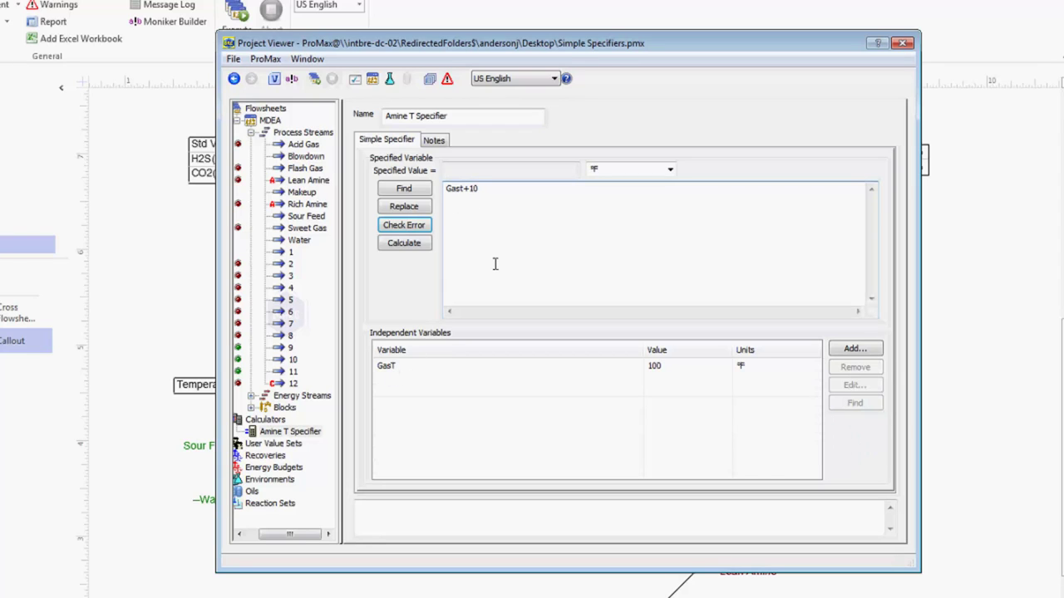
{"action": "key", "text": "BackSpace"}
{"action": "type", "text": "T"}
{"action": "left_click", "coordinate": [399, 232]}
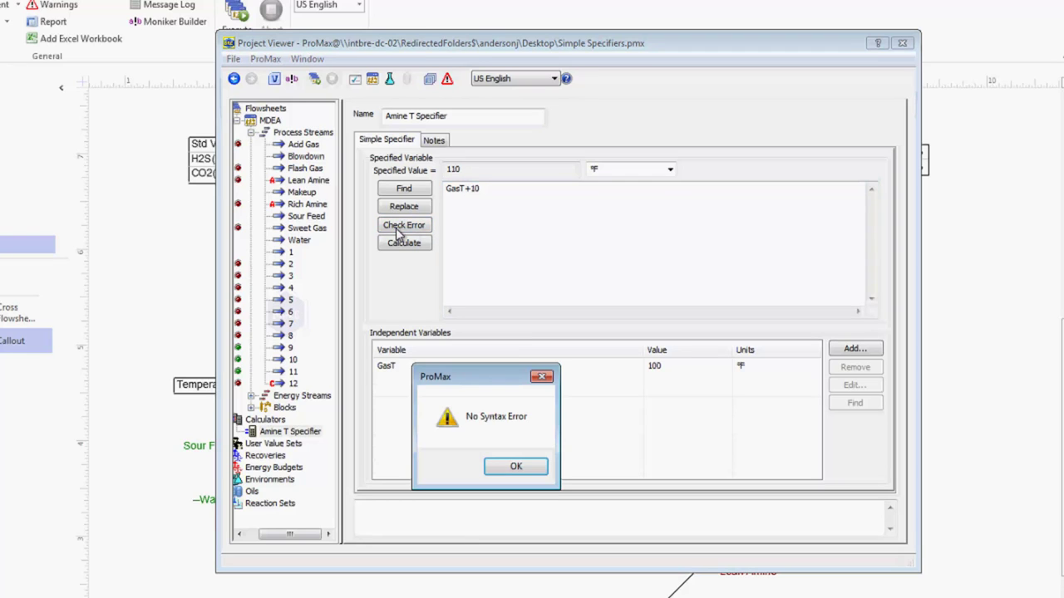
{"action": "left_click", "coordinate": [514, 468]}
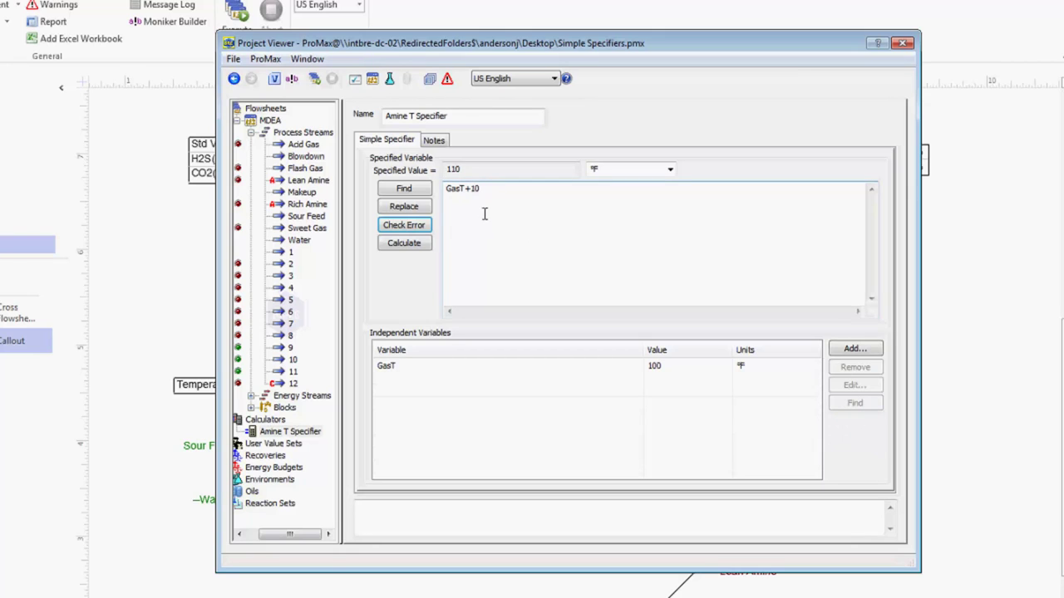
{"action": "left_click", "coordinate": [486, 169]}
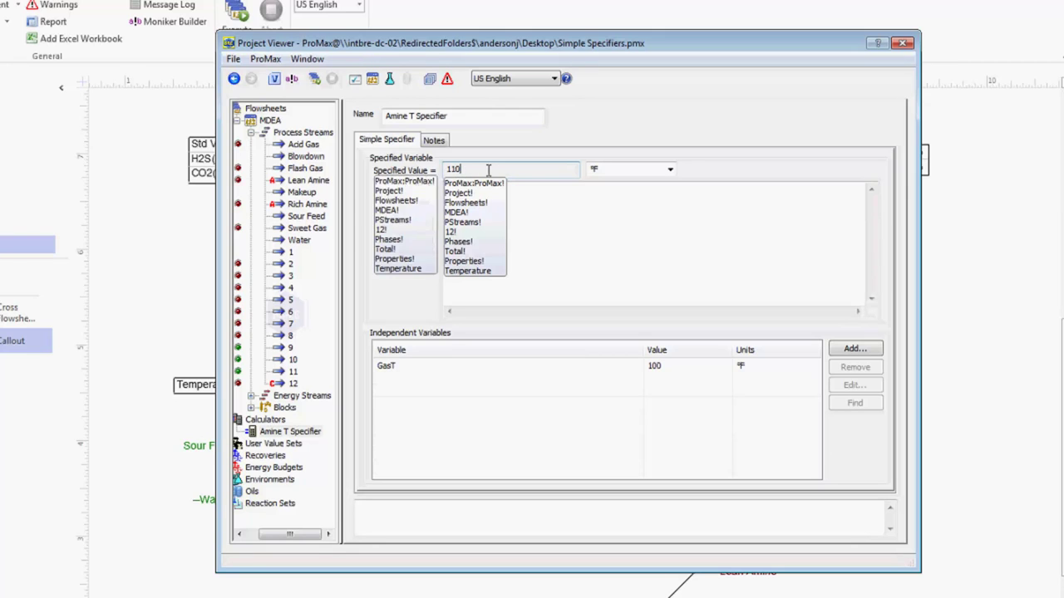
{"action": "left_click", "coordinate": [545, 243]}
{"action": "type", "text": "GasT+10"}
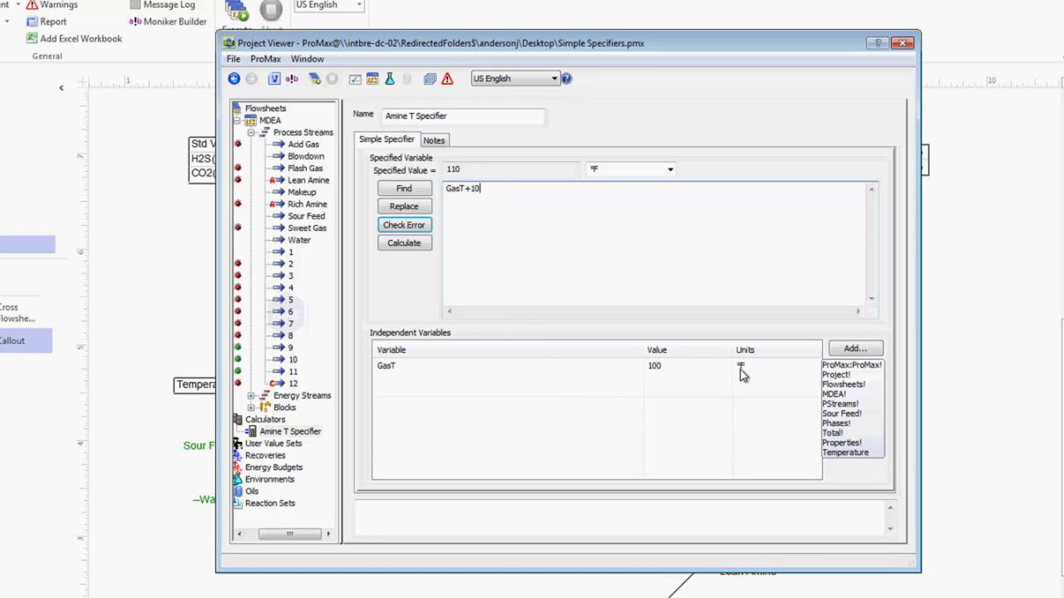
{"action": "left_click", "coordinate": [485, 167]}
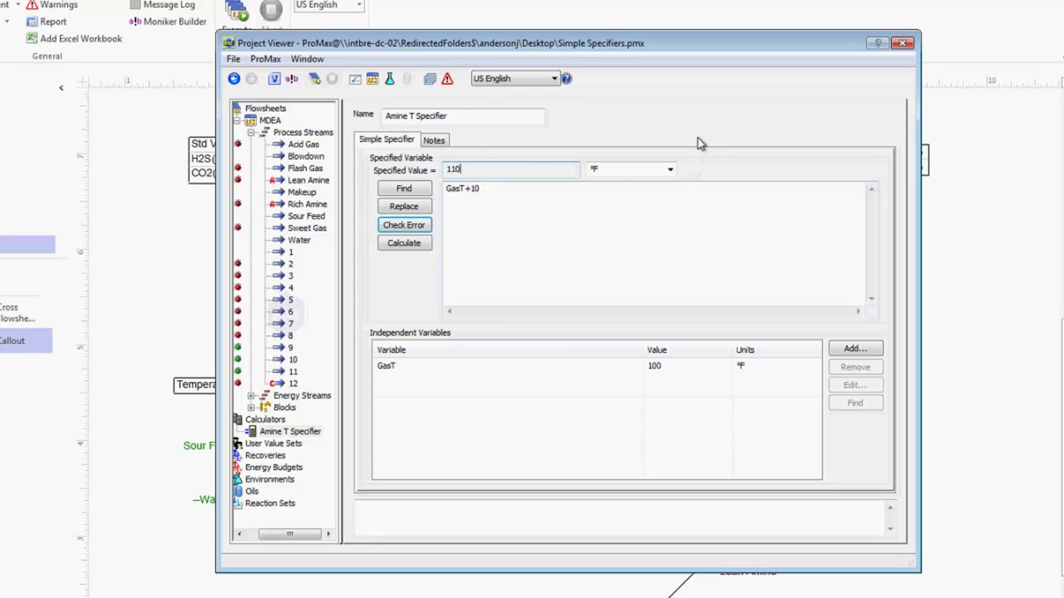
Keep the specified value's unit as °F and close the Project Viewer
{"action": "left_click", "coordinate": [527, 207]}
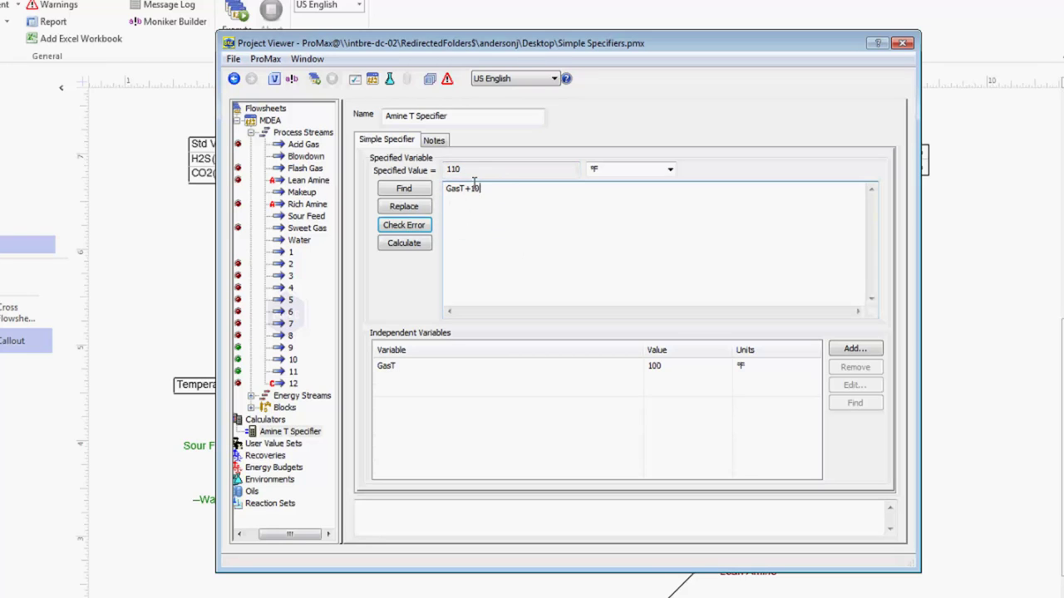
{"action": "left_click", "coordinate": [480, 168]}
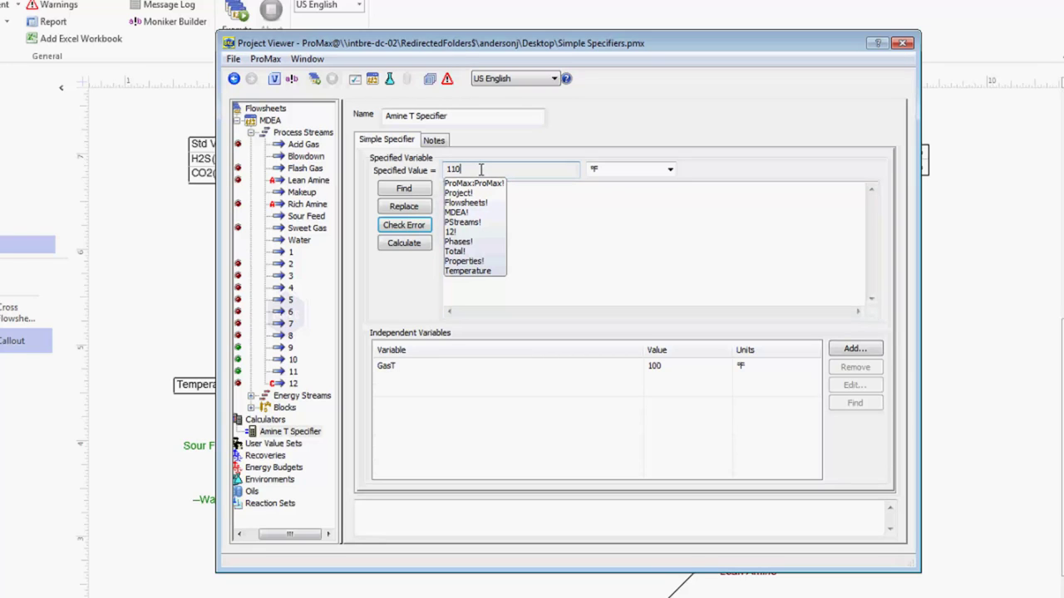
{"action": "left_click", "coordinate": [670, 170]}
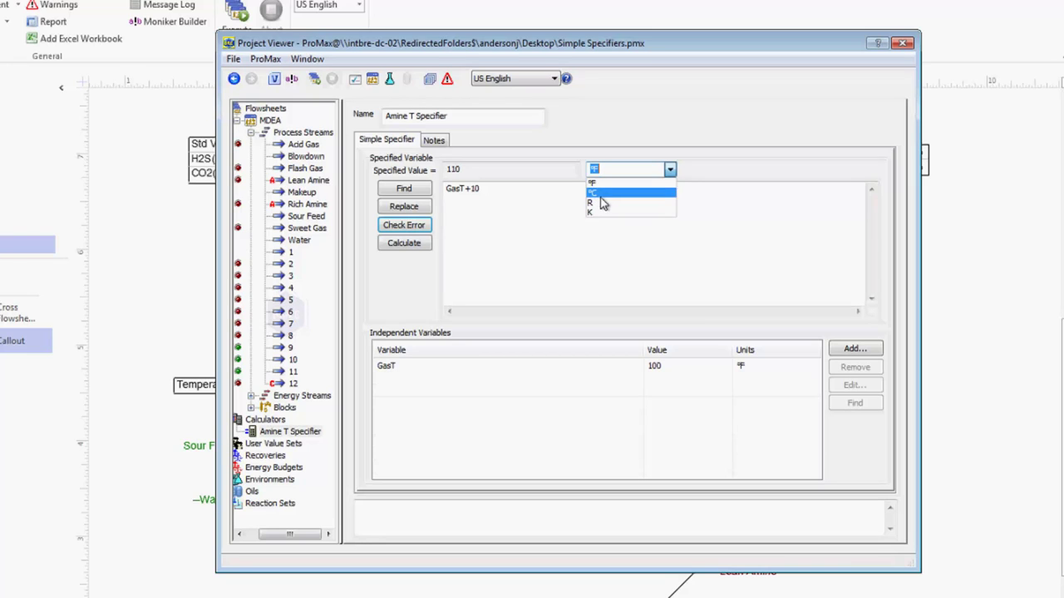
{"action": "left_click", "coordinate": [610, 185]}
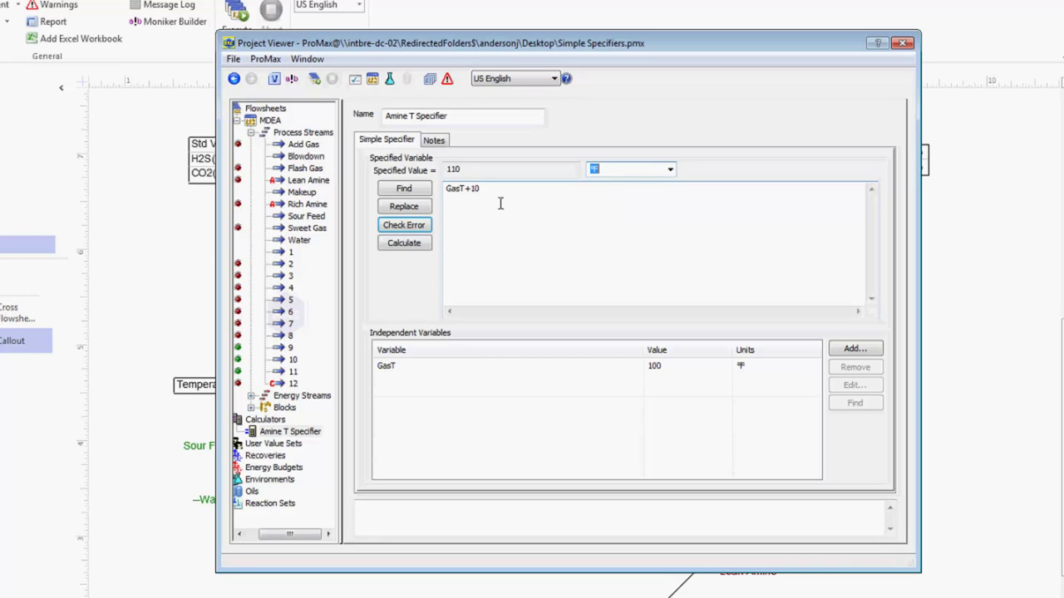
{"action": "left_click", "coordinate": [513, 206]}
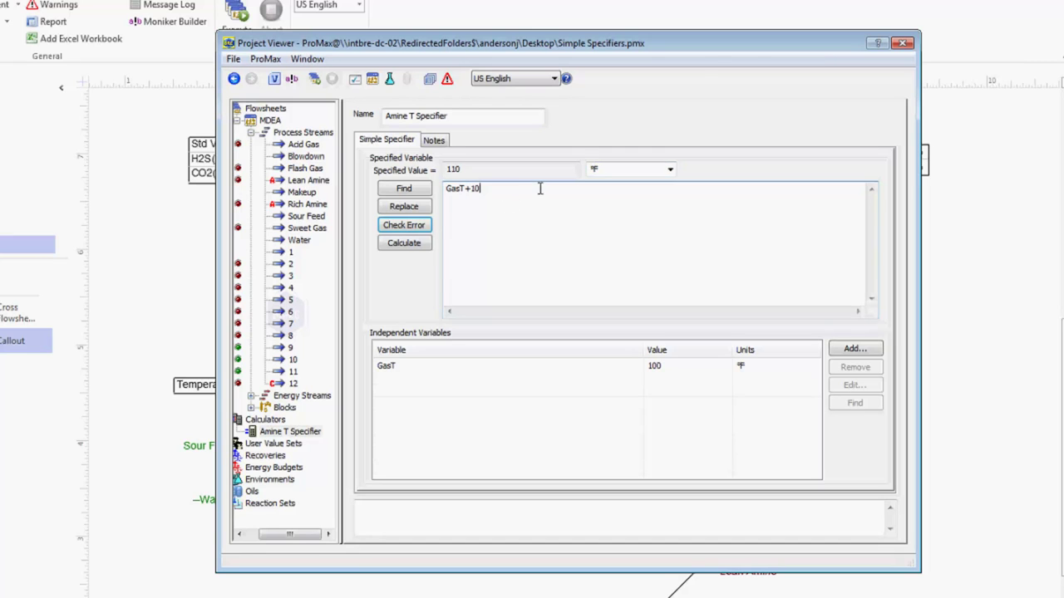
{"action": "left_click", "coordinate": [902, 44]}
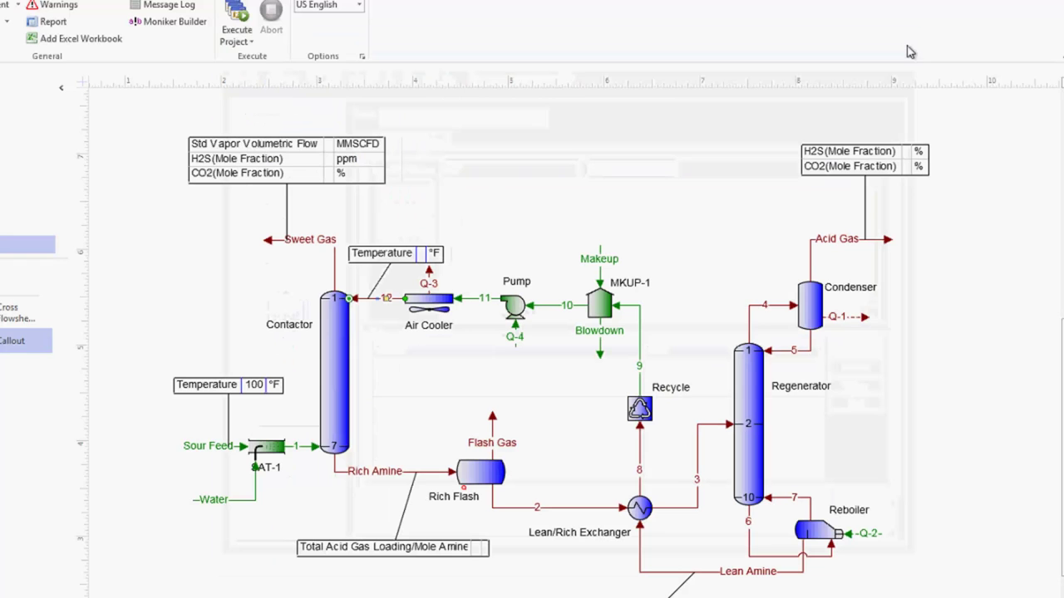
Execute the project and confirm stream 12's total temperature reads 110 °F
{"action": "left_click", "coordinate": [242, 10]}
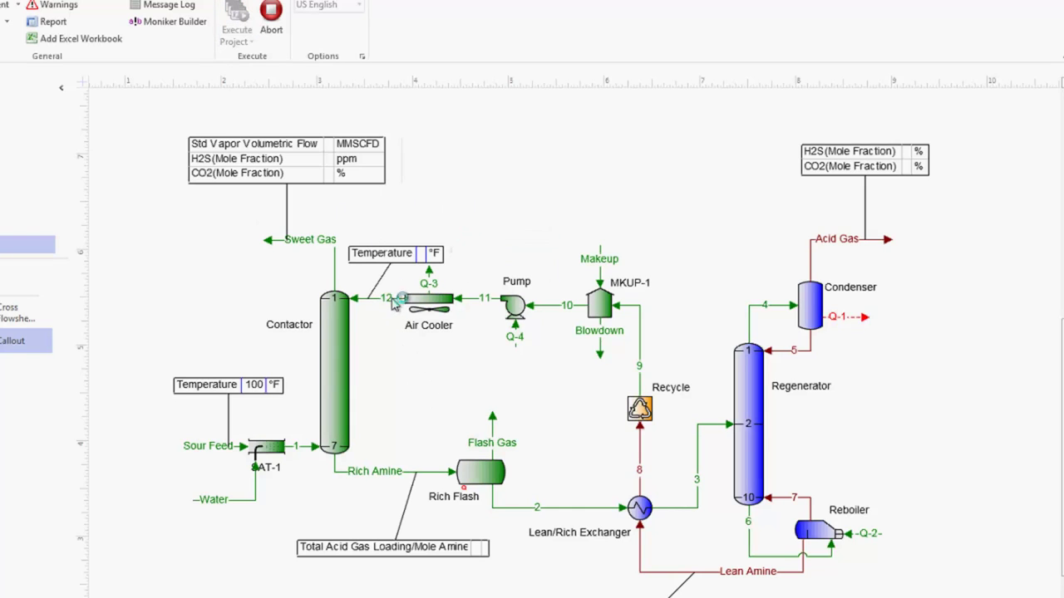
{"action": "double_click", "coordinate": [395, 301]}
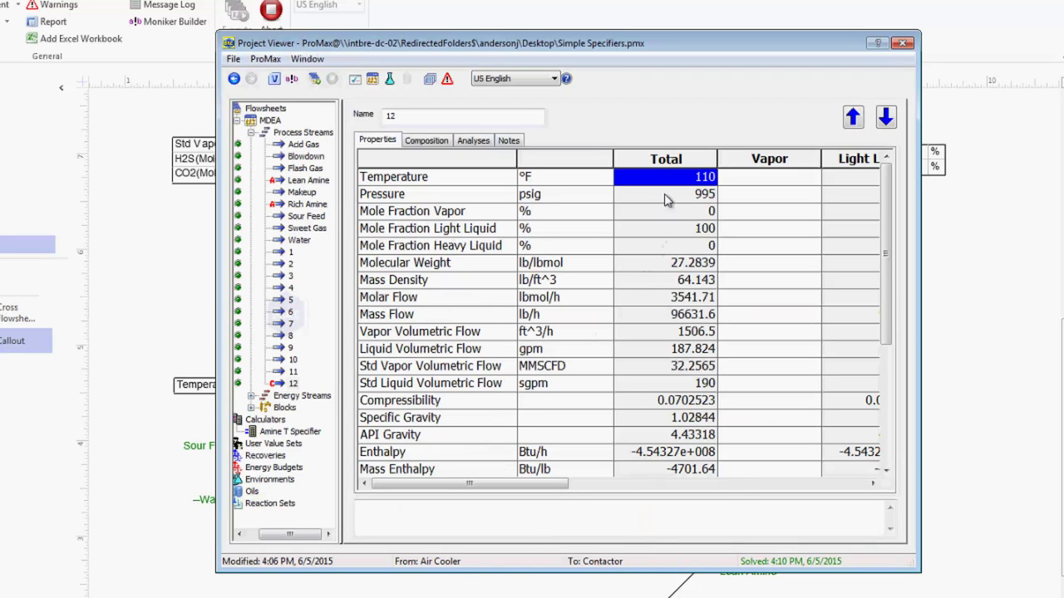
{"action": "left_click", "coordinate": [671, 179]}
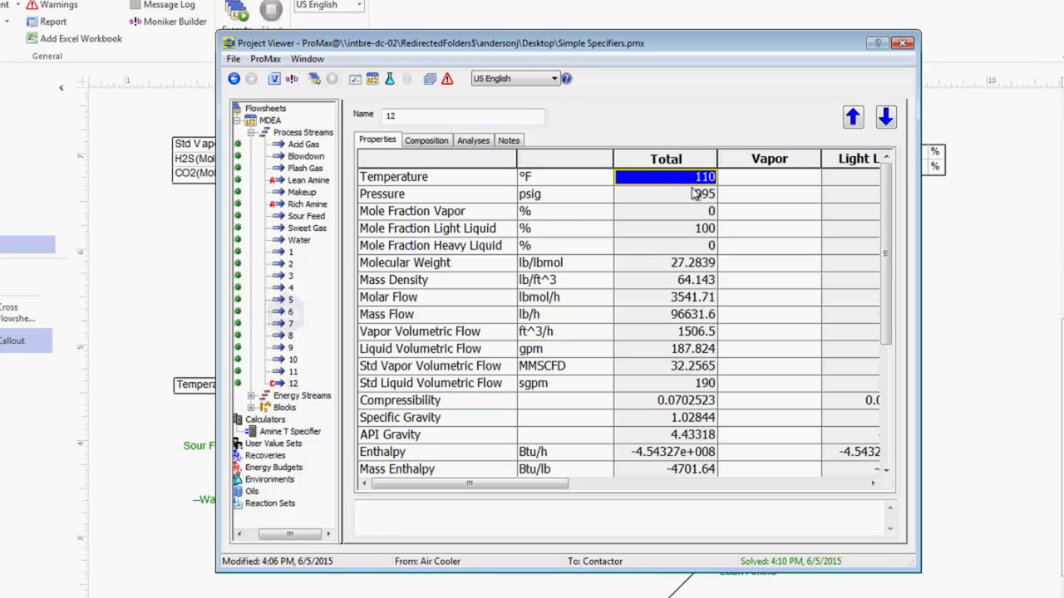
{"action": "mouse_move", "coordinate": [666, 182]}
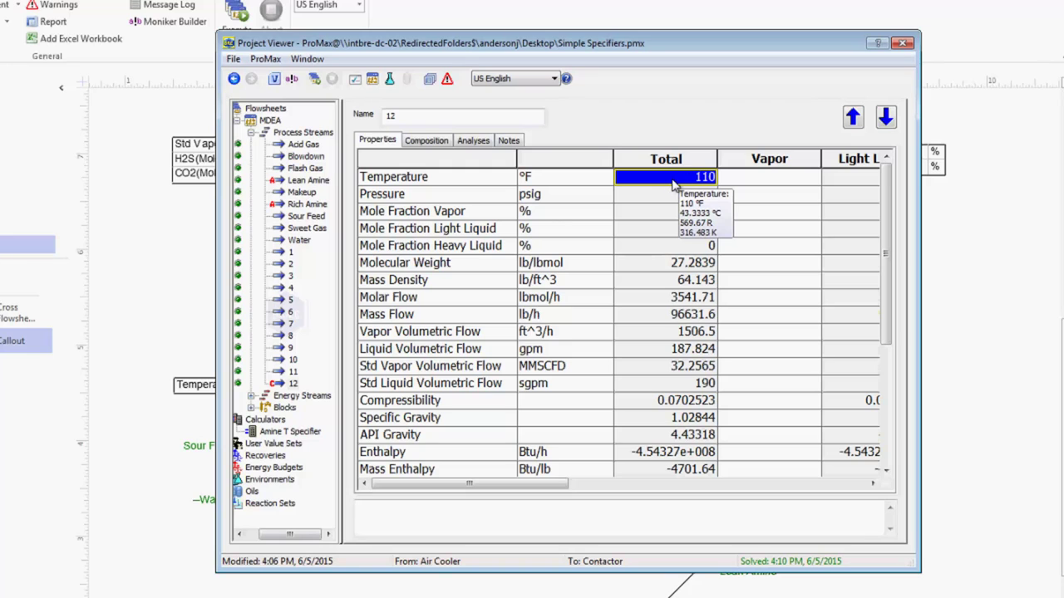
Show the Amine T Specifier calculator from stream 12's Temperature cell
{"action": "right_click", "coordinate": [675, 184]}
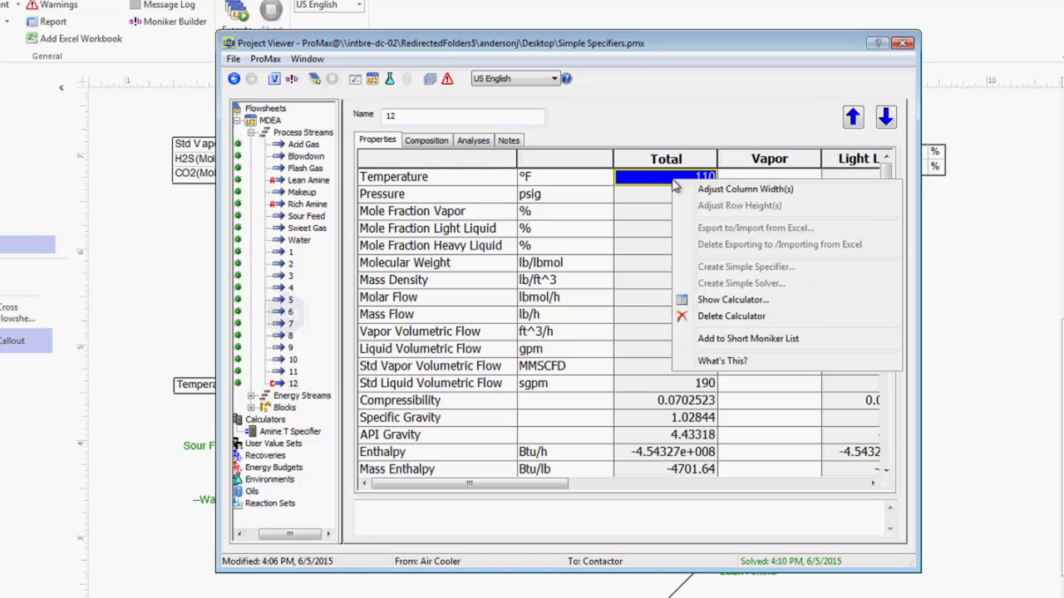
{"action": "left_click", "coordinate": [748, 299]}
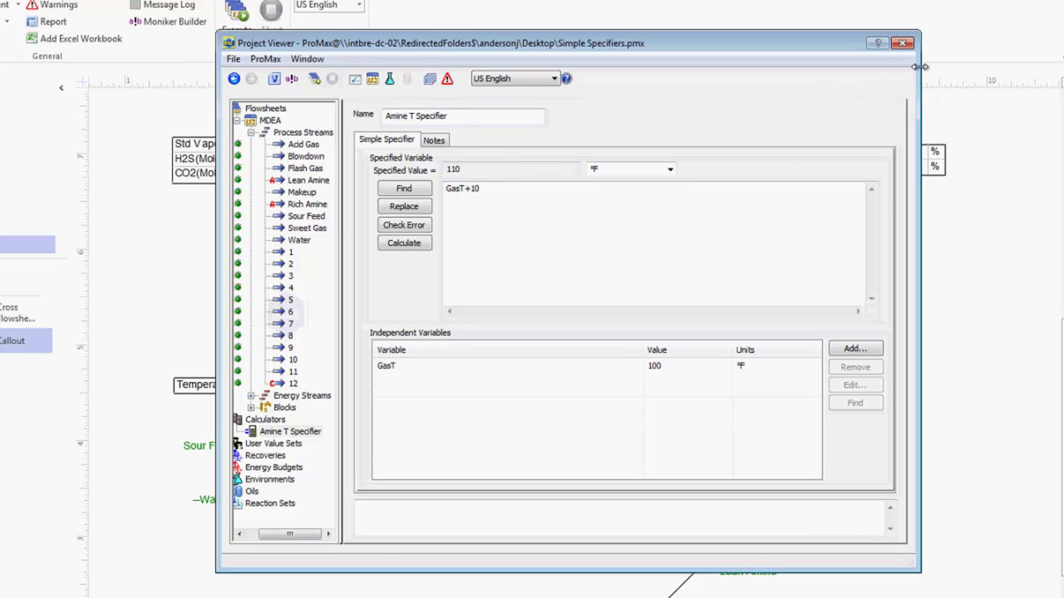
Enter 90 °F in Sour Feed's Temperature Total cell and go back to the flowsheet
{"action": "left_click", "coordinate": [904, 45]}
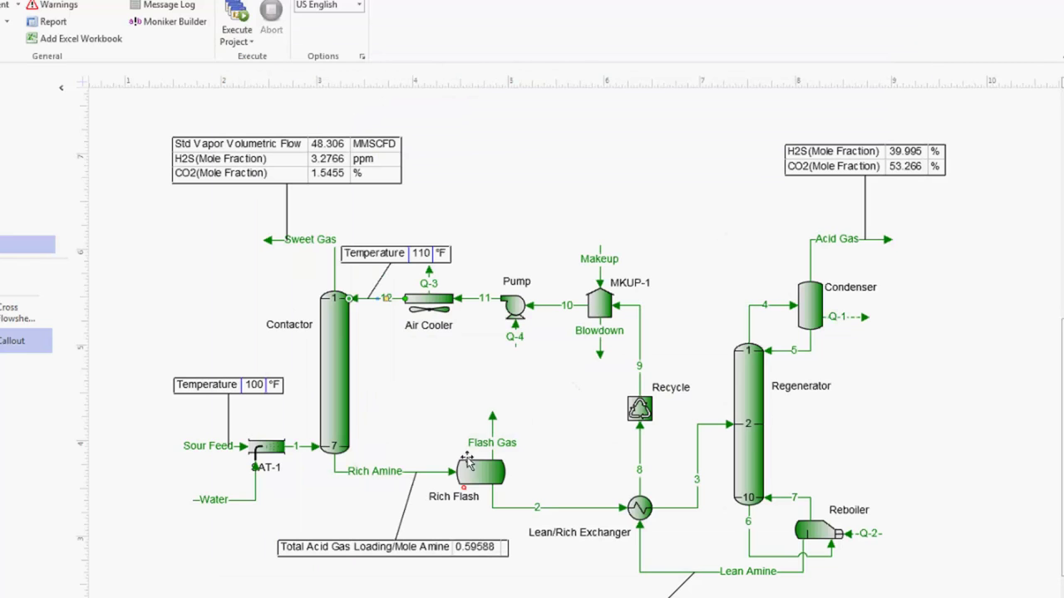
{"action": "double_click", "coordinate": [209, 451]}
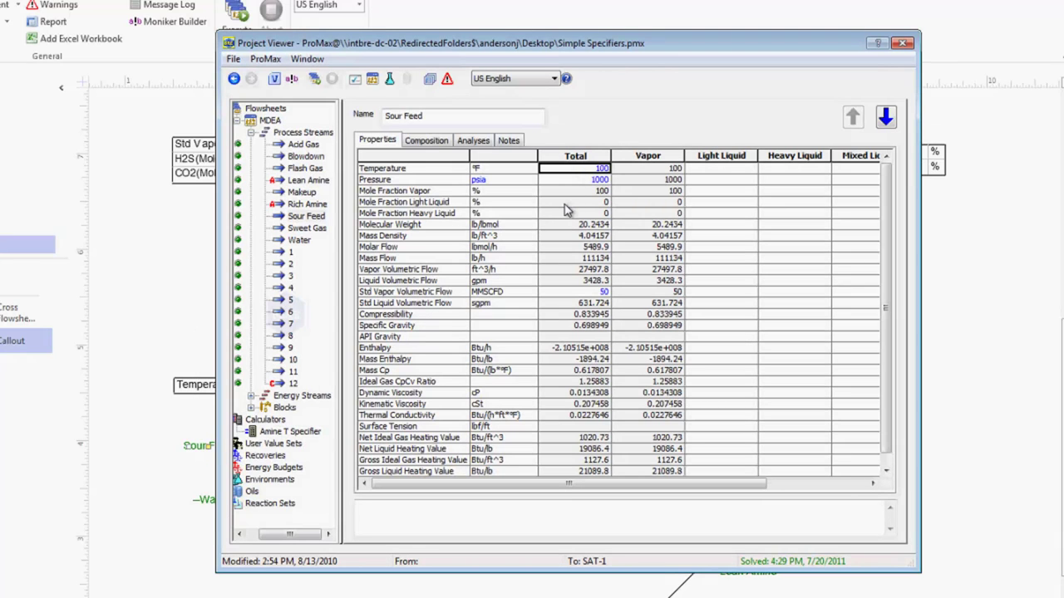
{"action": "type", "text": "90"}
{"action": "key", "text": "Return"}
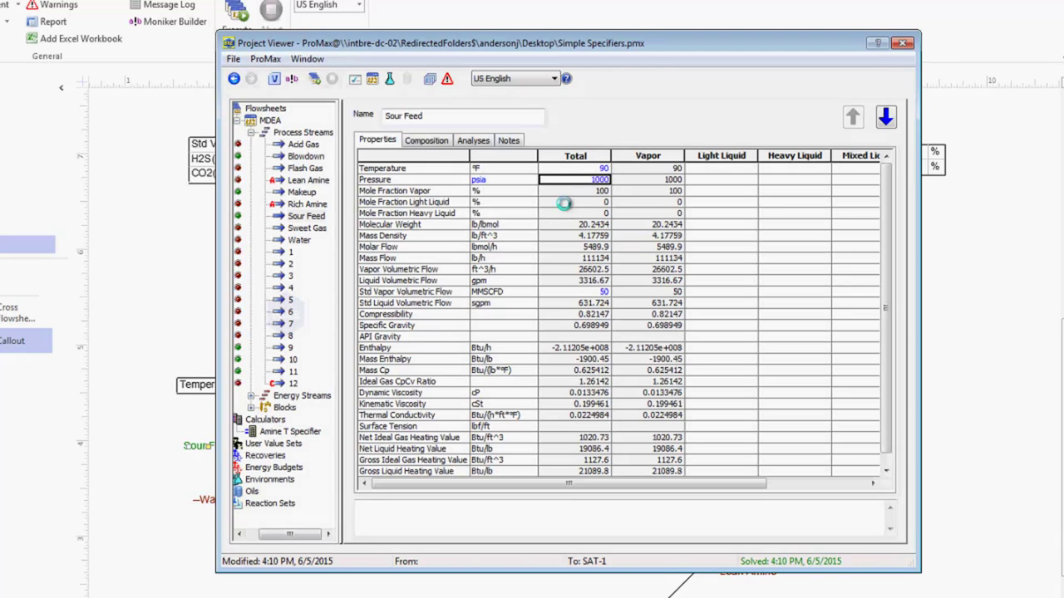
{"action": "left_click", "coordinate": [902, 45]}
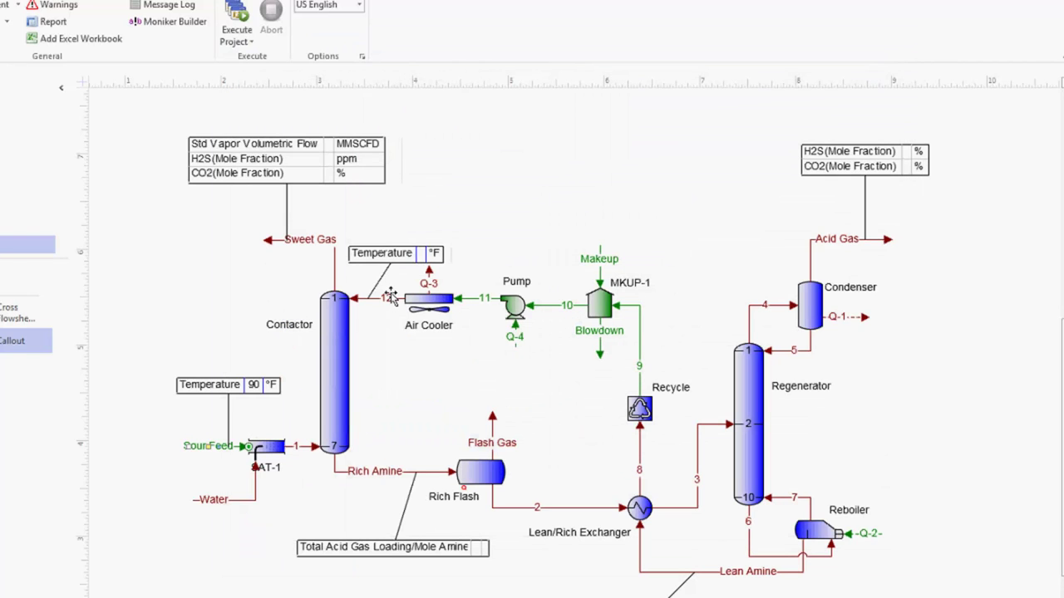
Execute the project and confirm stream 12's temperature is now 100 °F against the 90 °F Sour Feed
{"action": "left_click", "coordinate": [237, 18]}
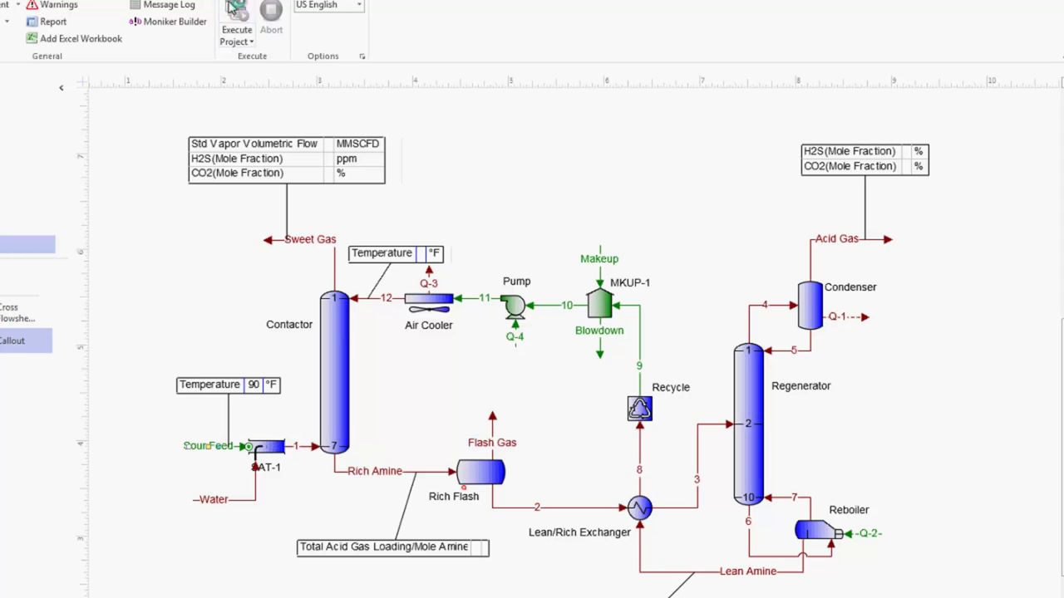
{"action": "double_click", "coordinate": [390, 302]}
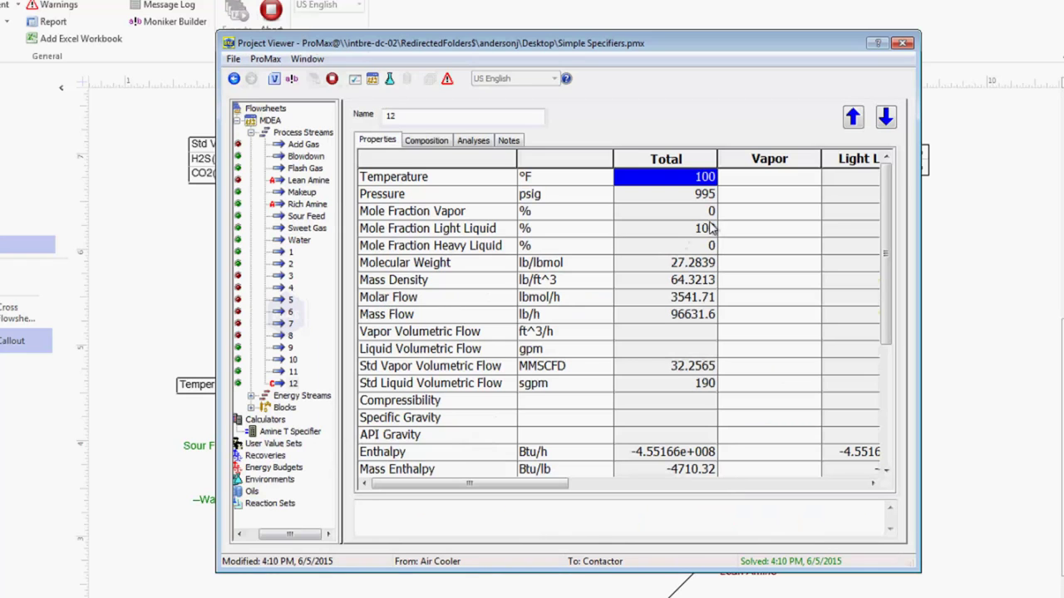
{"action": "mouse_move", "coordinate": [677, 228]}
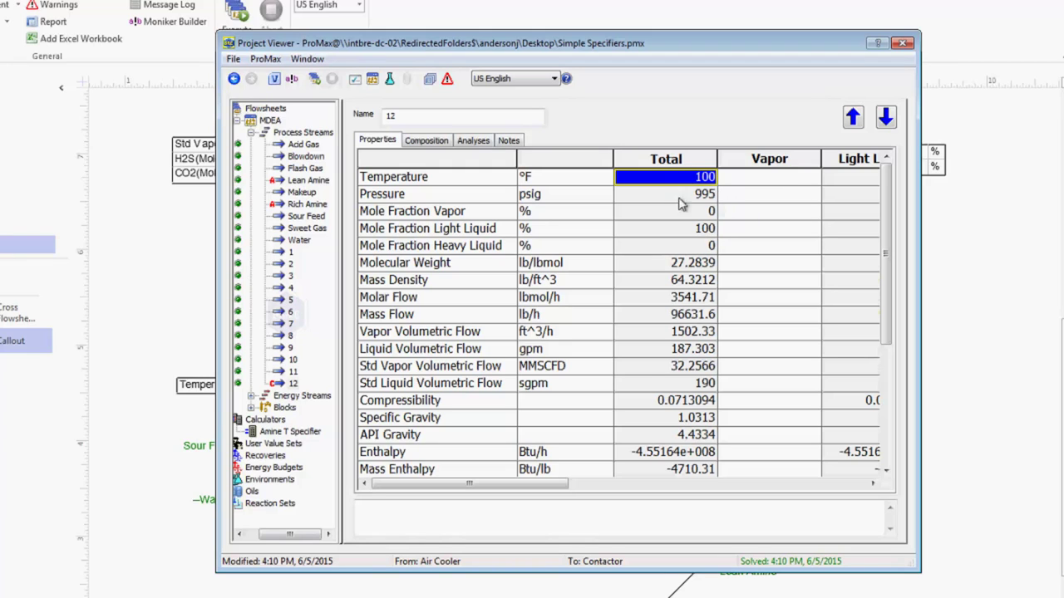
{"action": "mouse_move", "coordinate": [652, 309]}
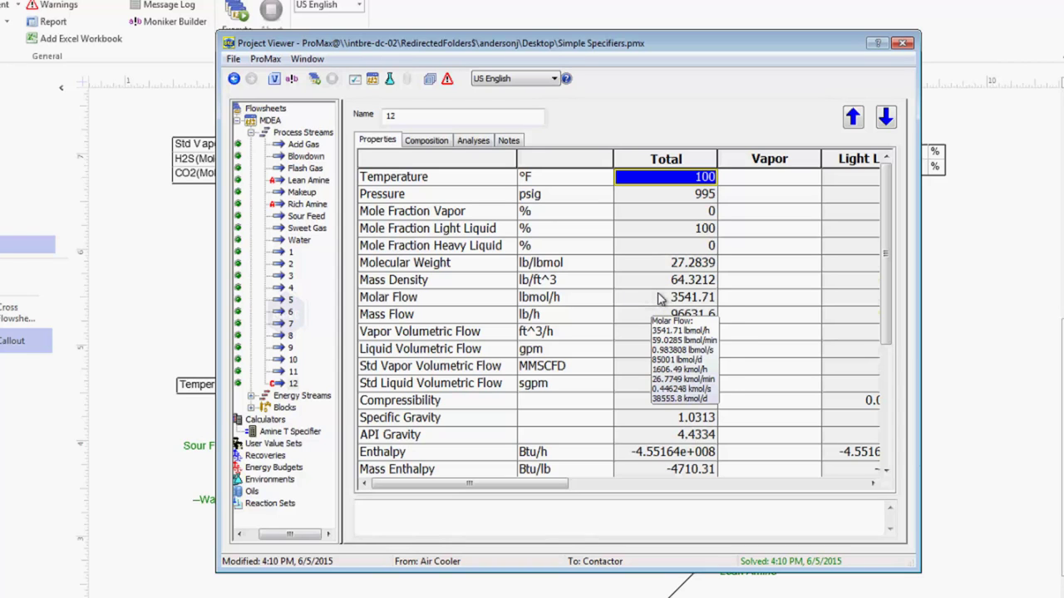
{"action": "left_click", "coordinate": [659, 300]}
{"action": "left_click", "coordinate": [903, 50]}
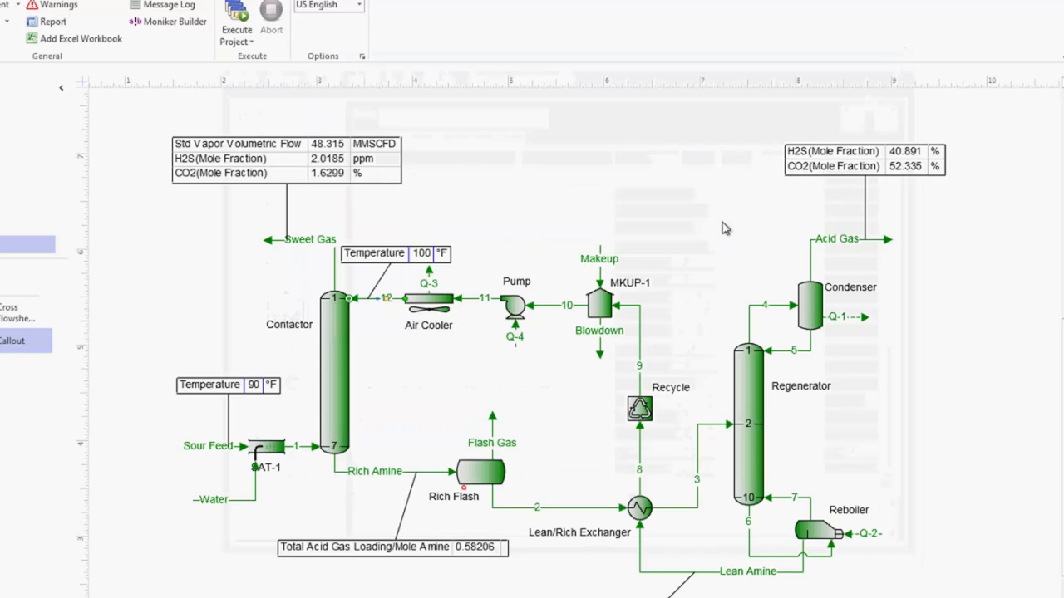